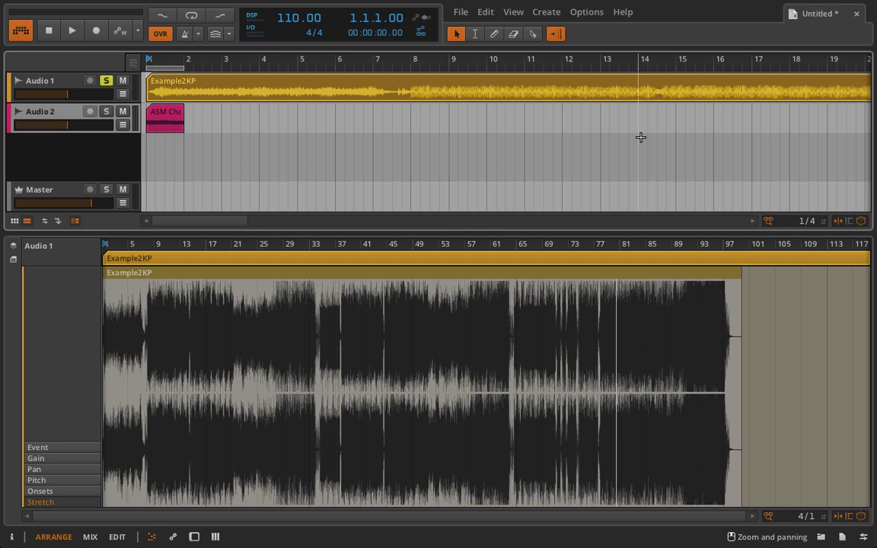
click(499, 88)
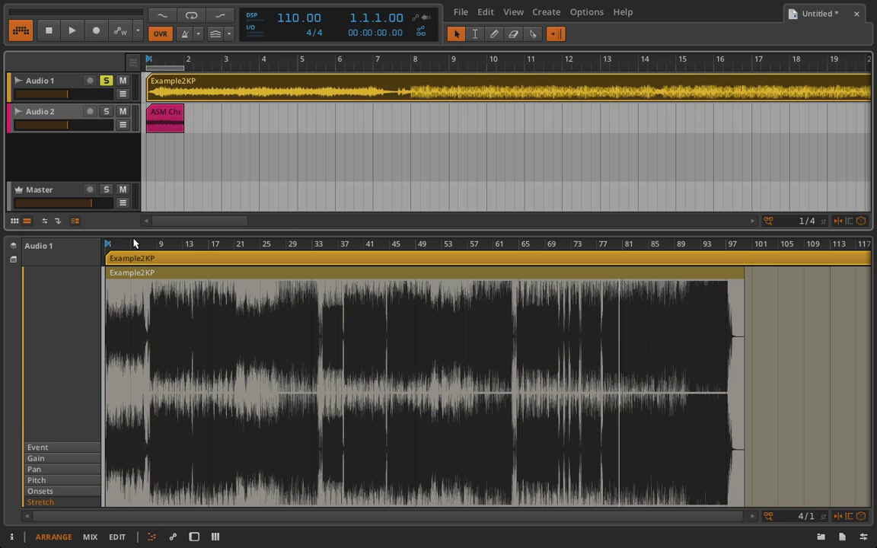
Step: Zoom deep into the Example2KP waveform near the clip start, then back out to about 13 bars
drag(118, 244, 165, 290)
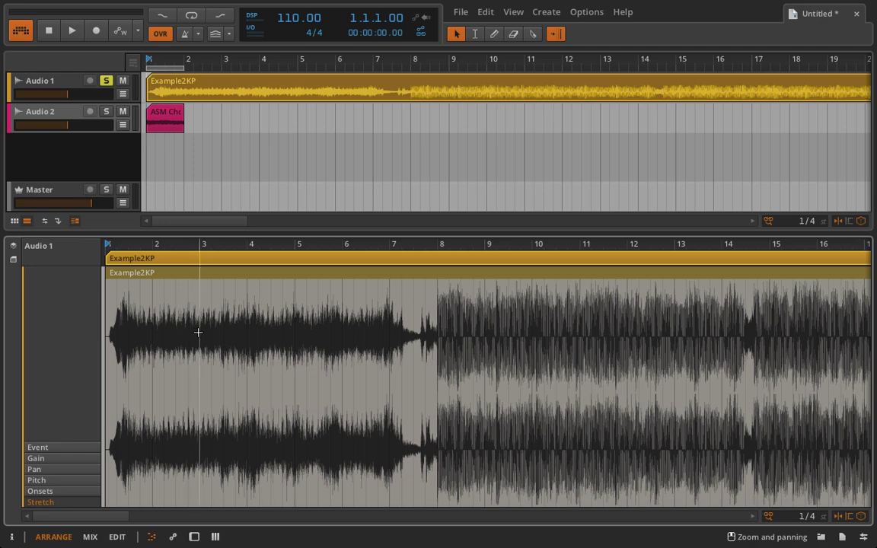
scroll(117, 242, up, 5)
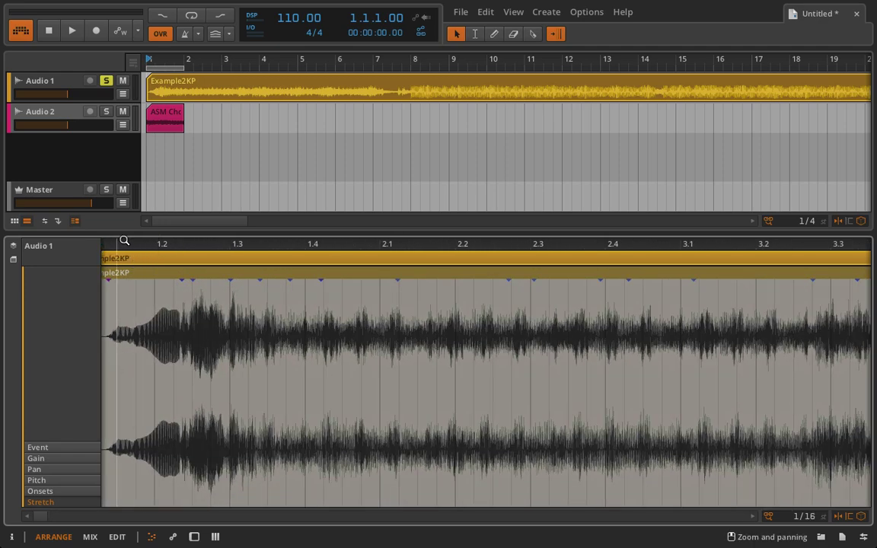
scroll(125, 243, up, 3)
scroll(145, 244, up, 10)
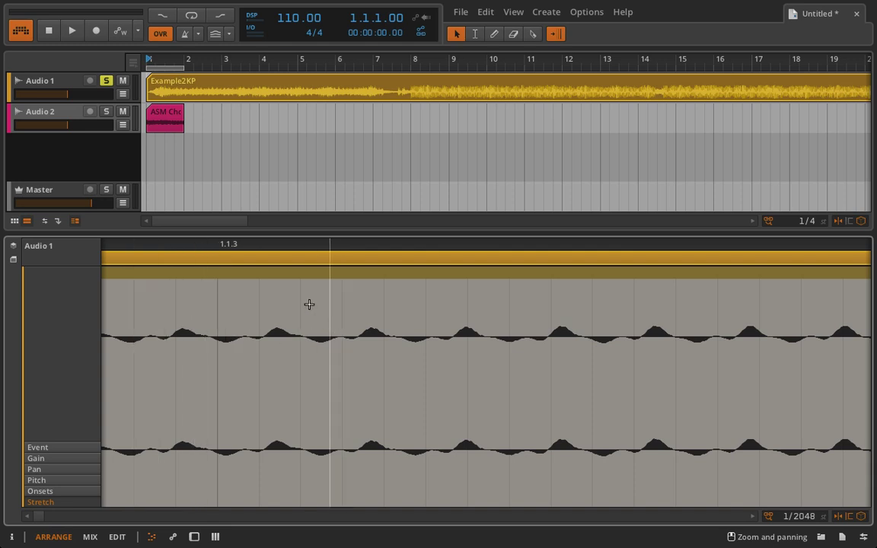
drag(180, 243, 102, 244)
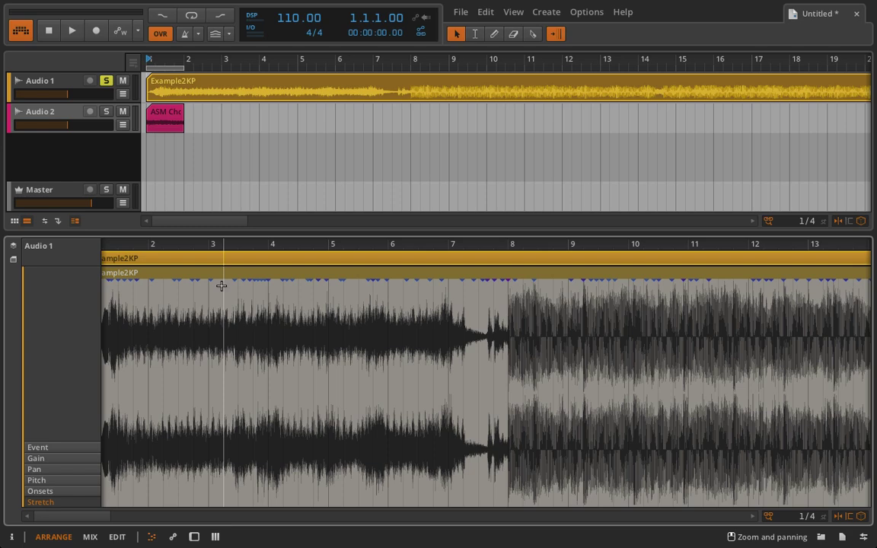
Step: Switch to the mixer and hide its clip launcher, sends and routing sections
key(alt+2)
key(alt+1)
key(alt+2)
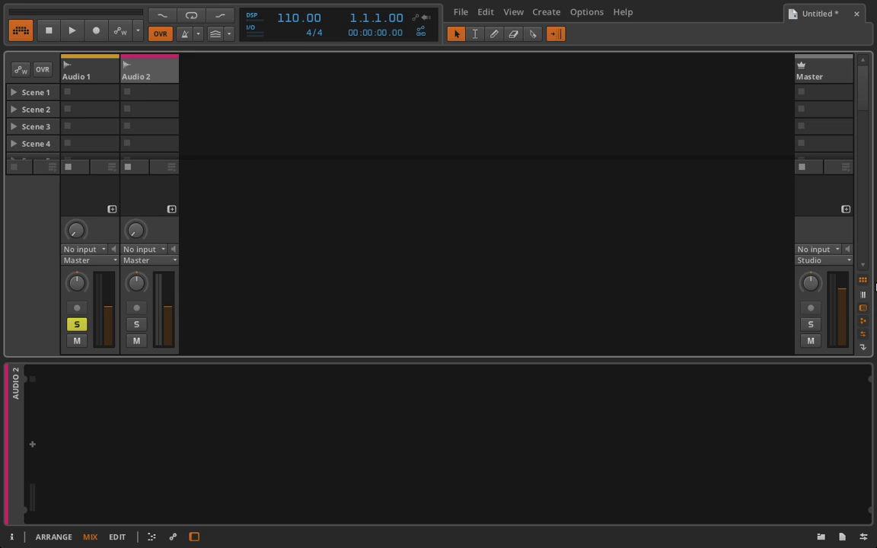
click(861, 282)
click(862, 307)
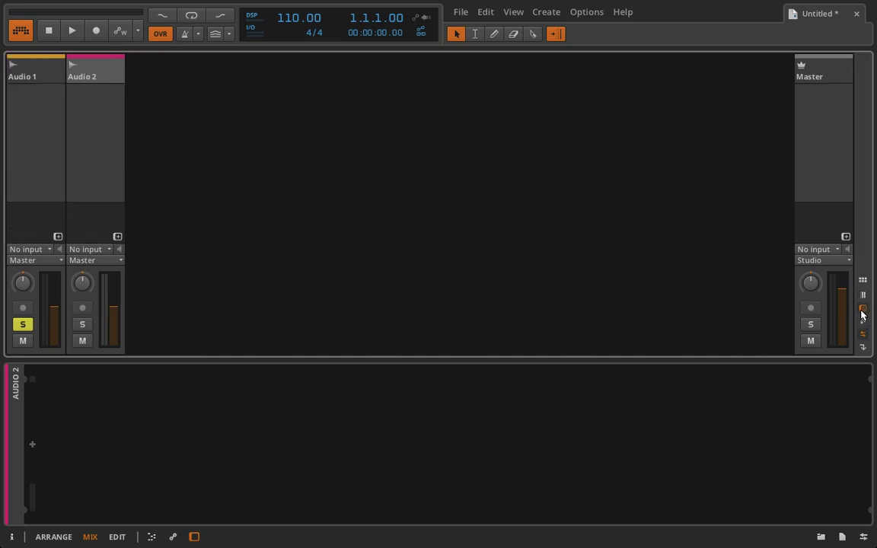
click(862, 320)
click(862, 333)
Step: Show mixer level meters, collapse the device panel, raise system volume, and return to Arrange
click(862, 295)
drag(766, 360, 689, 442)
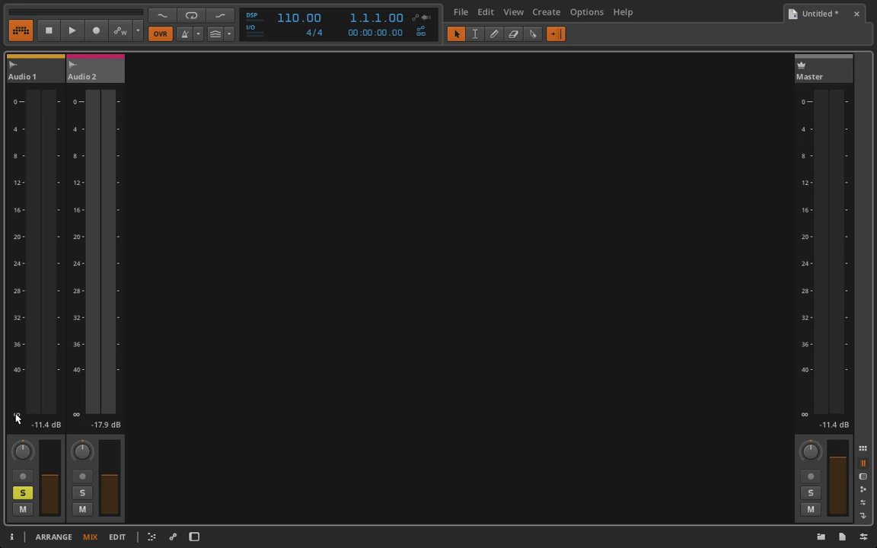
key(XF86AudioRaiseVolume)
key(XF86AudioRaiseVolume)
key(XF86AudioRaiseVolume)
key(XF86AudioRaiseVolume)
key(XF86AudioRaiseVolume)
key(alt+1)
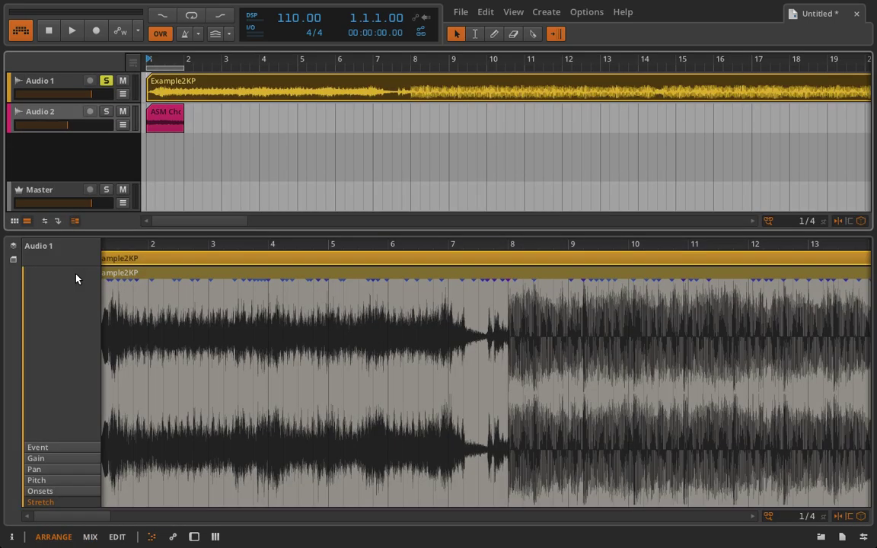
Step: Play the project in the mixer, adjust Audio 2's fader, and lower system volume three notches
key(alt+2)
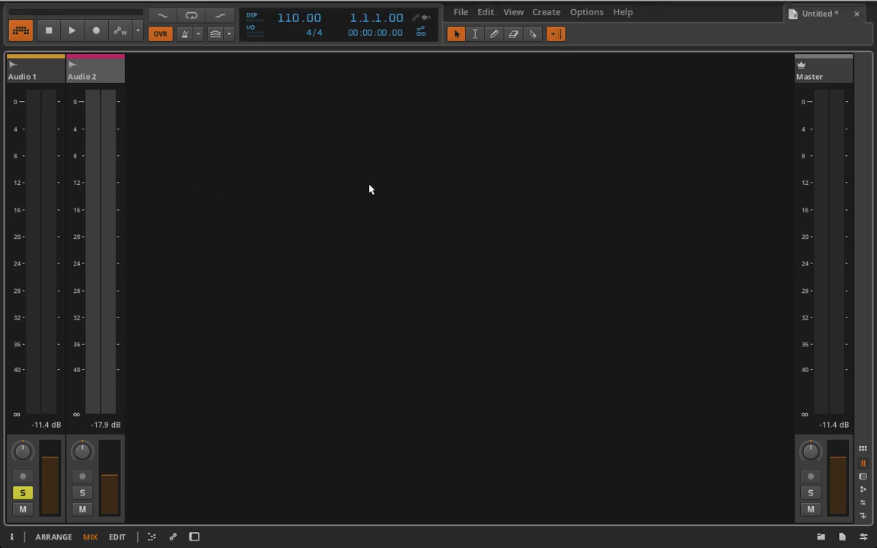
click(74, 32)
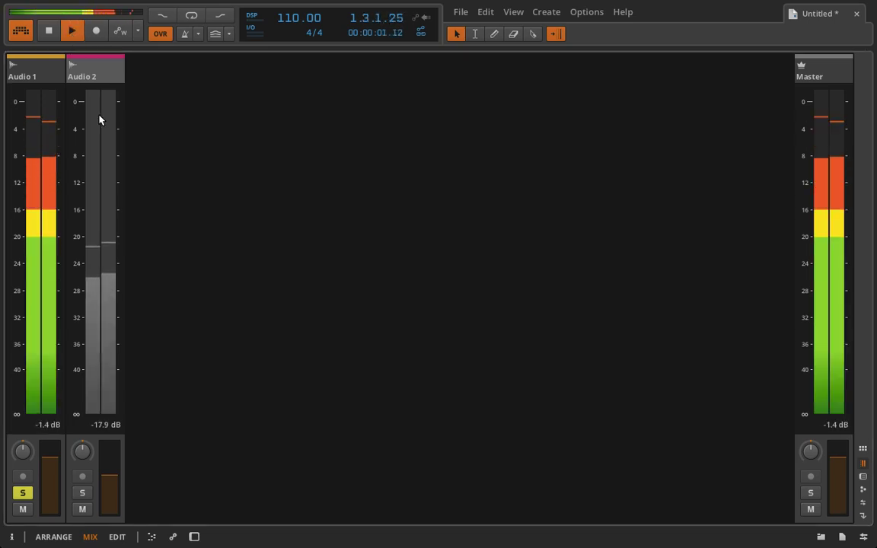
drag(108, 476, 147, 510)
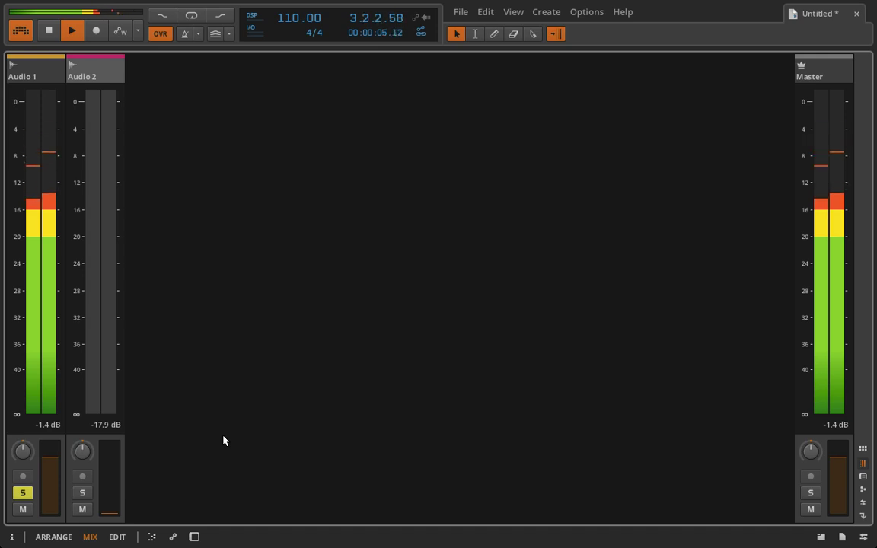
key(XF86AudioLowerVolume)
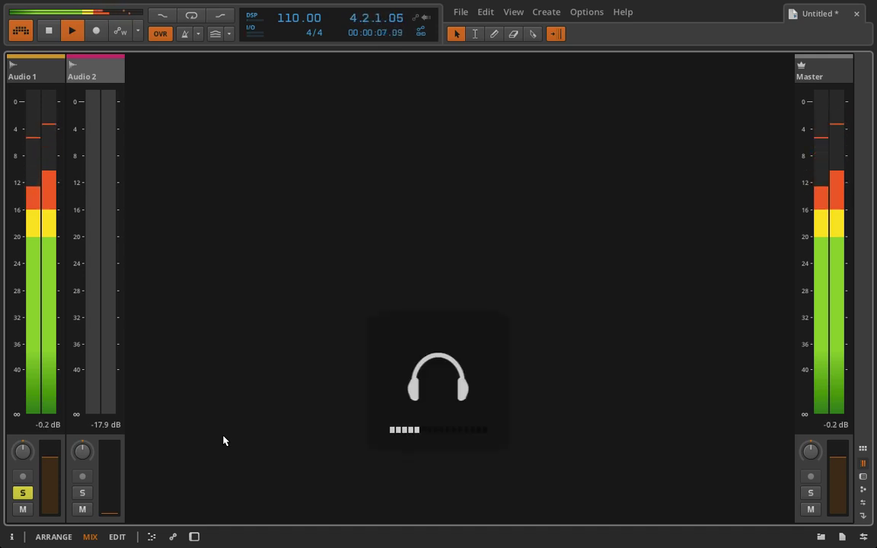
key(XF86AudioLowerVolume)
key(XF86AudioLowerVolume)
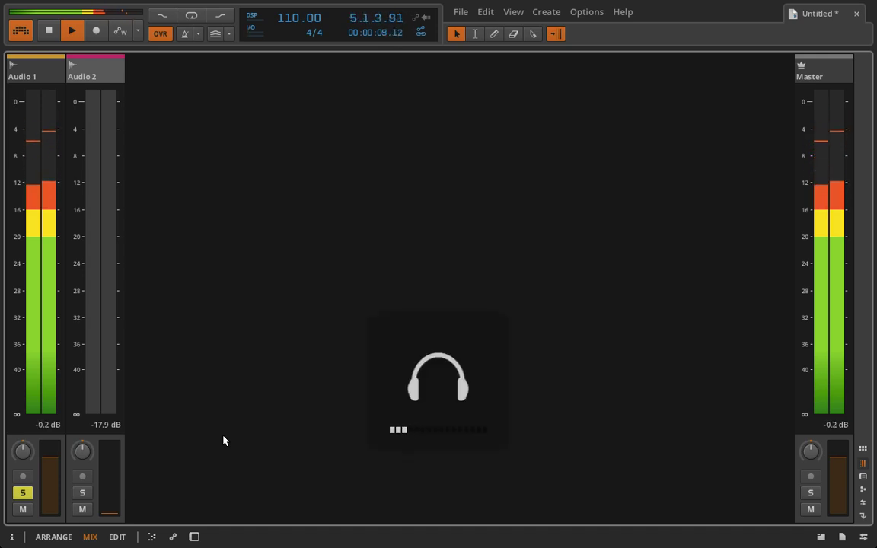
key(XF86AudioLowerVolume)
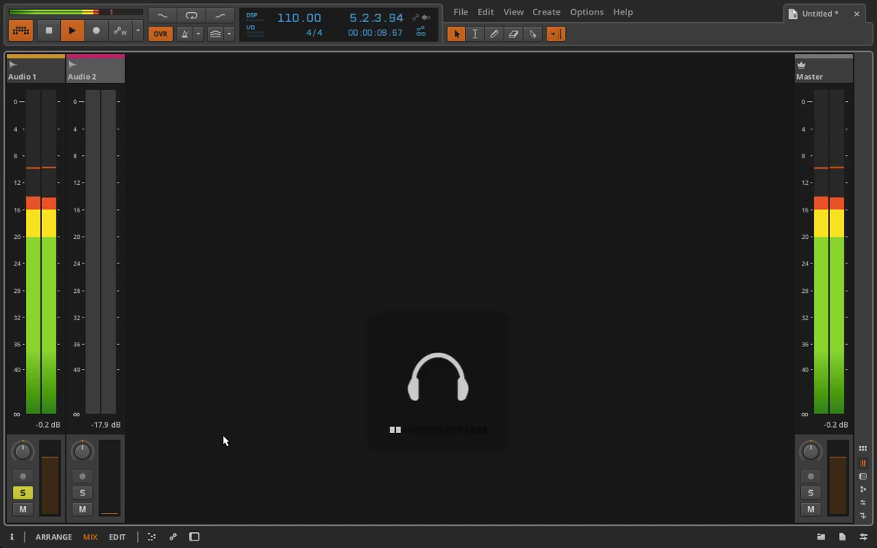
Step: Stop playback at 13.3.1.36
click(49, 32)
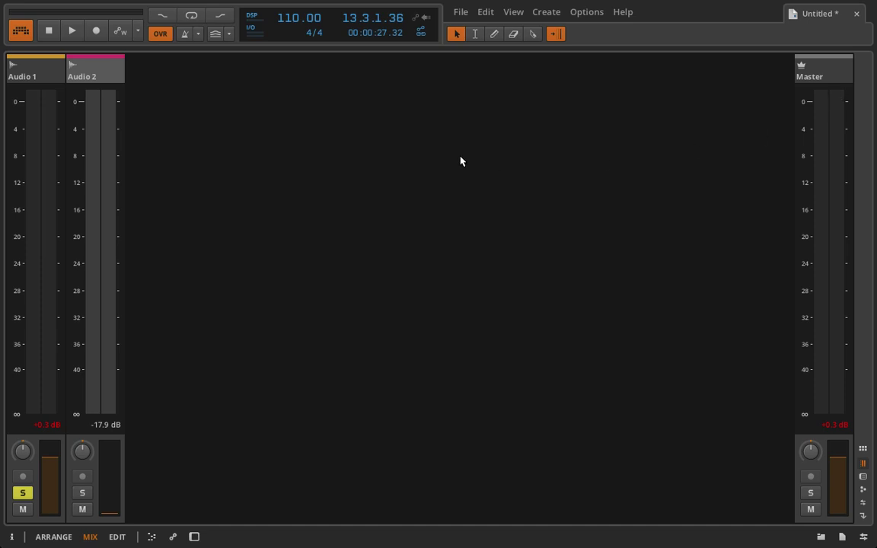
Step: Return to the arrangement and show the Audio 1 clip's Event properties in the editor
key(alt+1)
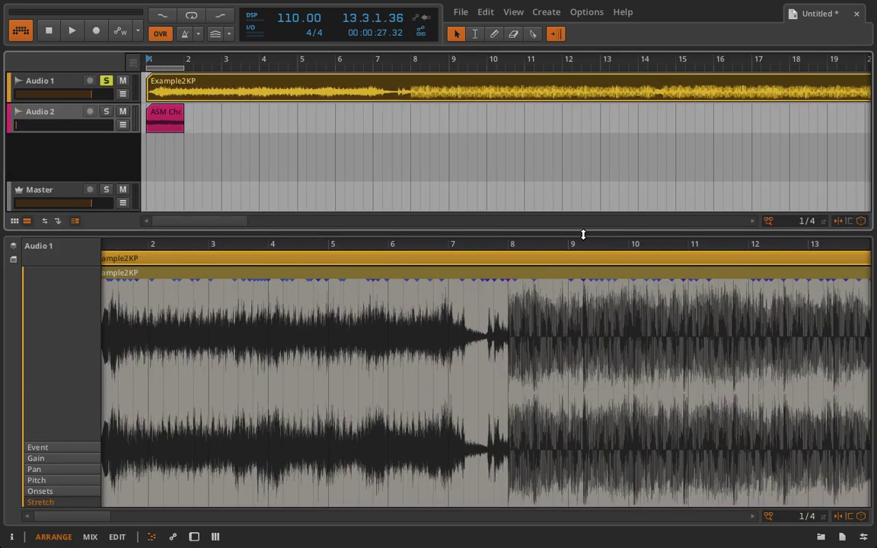
mouse_move(580, 243)
mouse_down()
mouse_move(580, 263)
mouse_move(580, 243)
mouse_up()
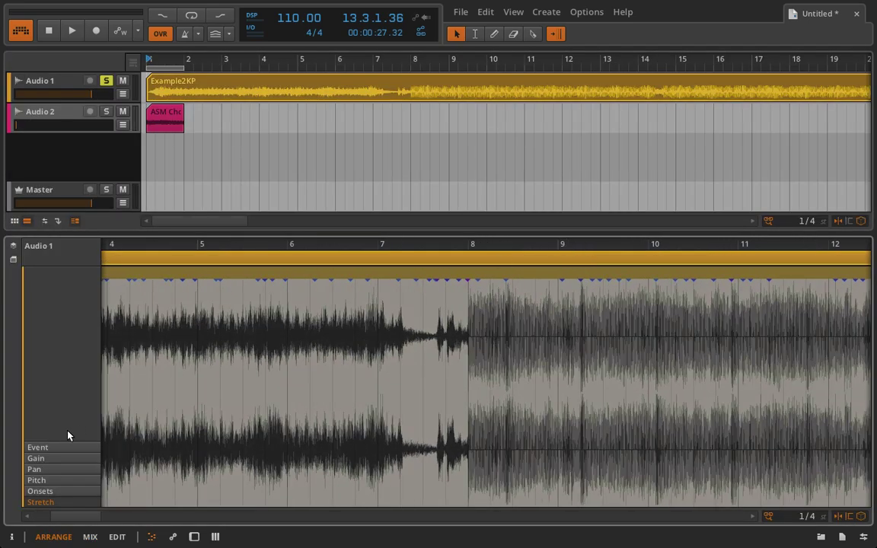
click(51, 449)
Step: Zoom the waveform to bars 28.2–30.1 and set the play position just after 28.4
drag(491, 243, 106, 206)
drag(513, 244, 430, 290)
drag(407, 245, 408, 283)
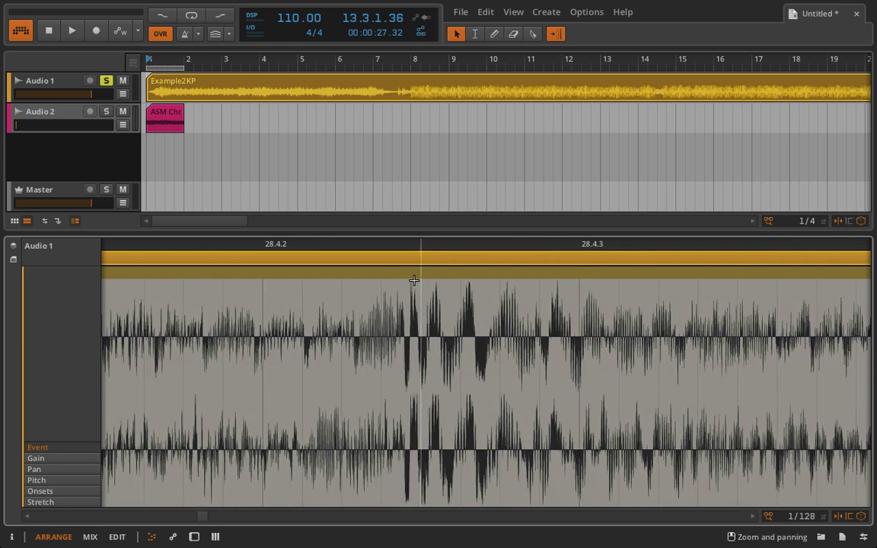
click(403, 242)
click(402, 245)
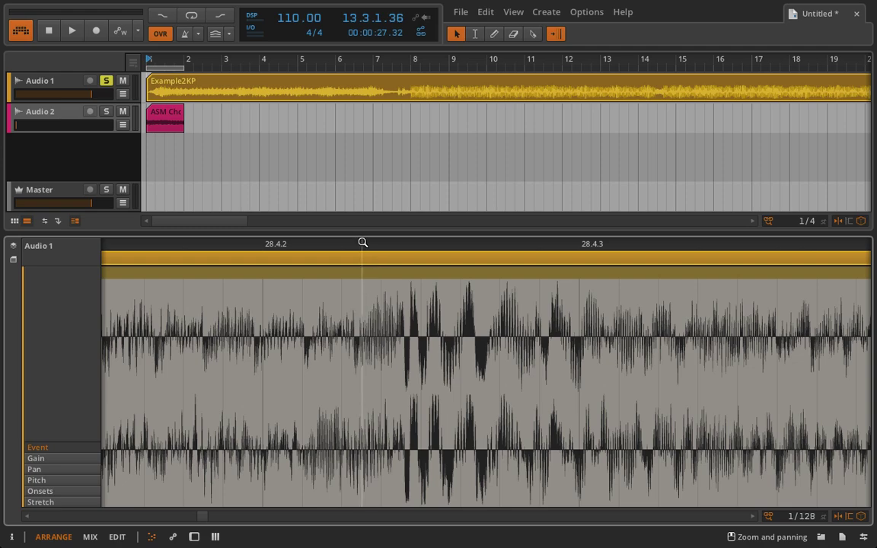
drag(362, 243, 362, 194)
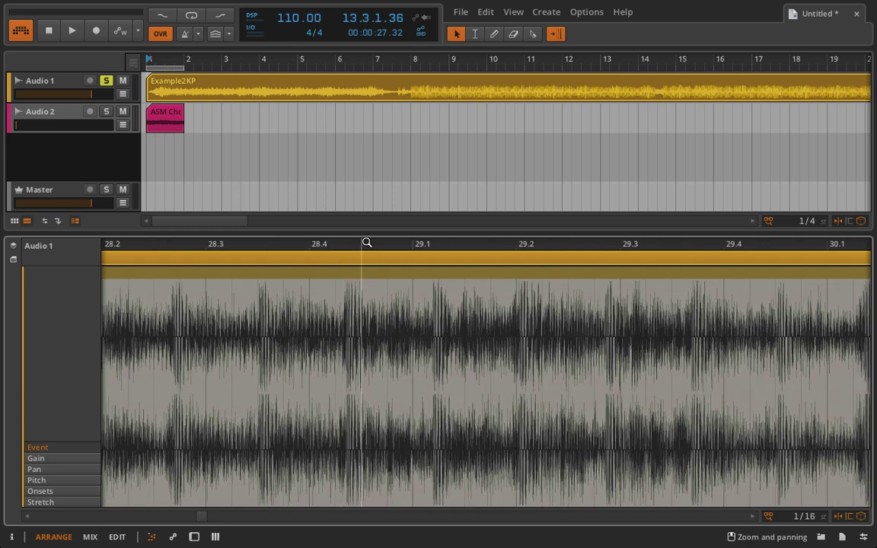
Step: Unsolo Audio 1, solo Audio 2, and turn on looping over the first bar
click(106, 81)
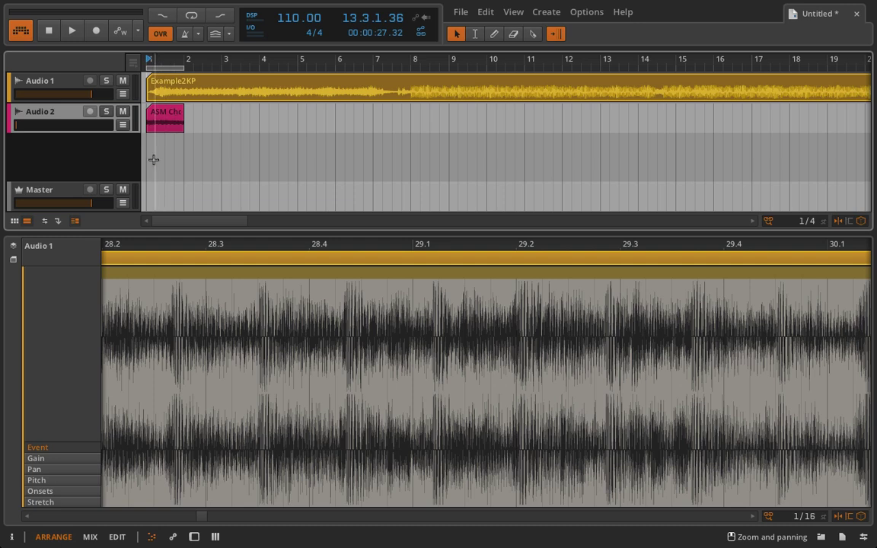
click(107, 115)
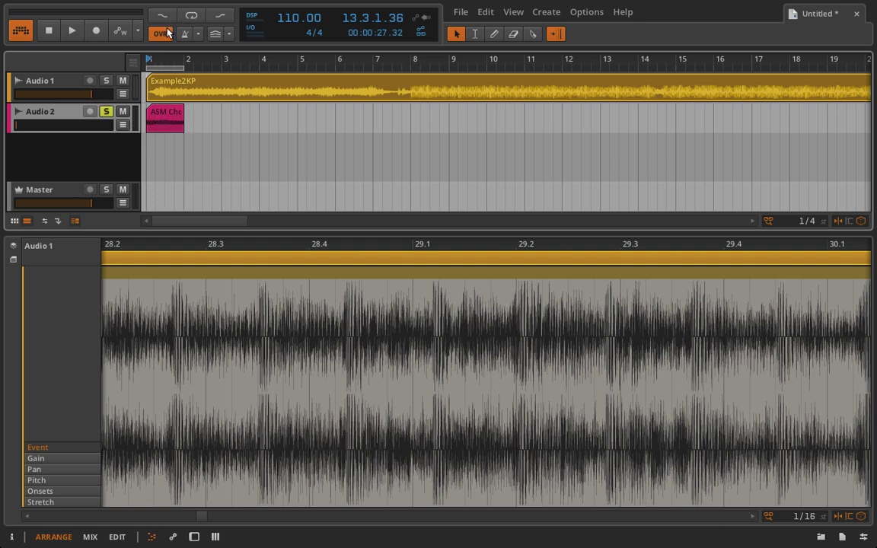
click(193, 16)
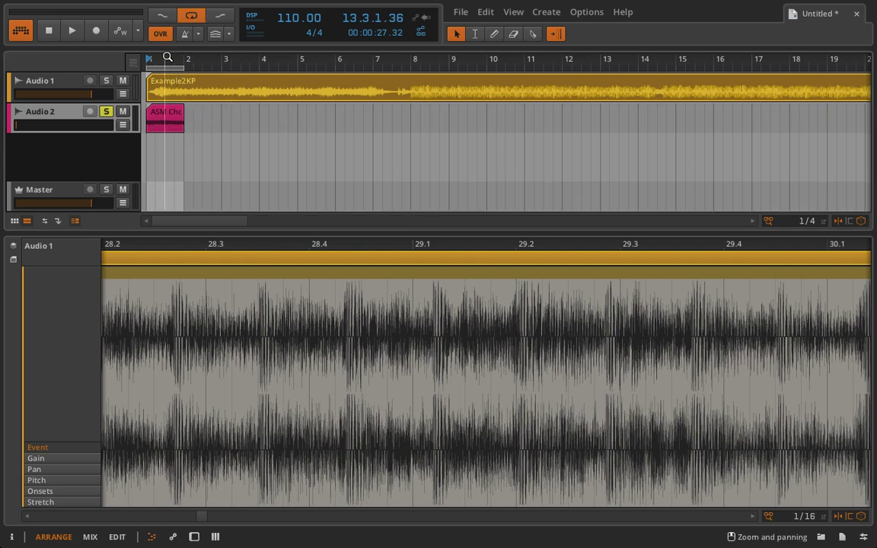
Step: Zoom in around bar 1, play from the start, raise Audio 2's volume from minimum, then open the mixer
mouse_move(168, 57)
mouse_down()
mouse_move(156, 72)
mouse_move(149, 61)
mouse_move(247, 79)
mouse_move(210, 58)
mouse_move(235, 59)
mouse_up()
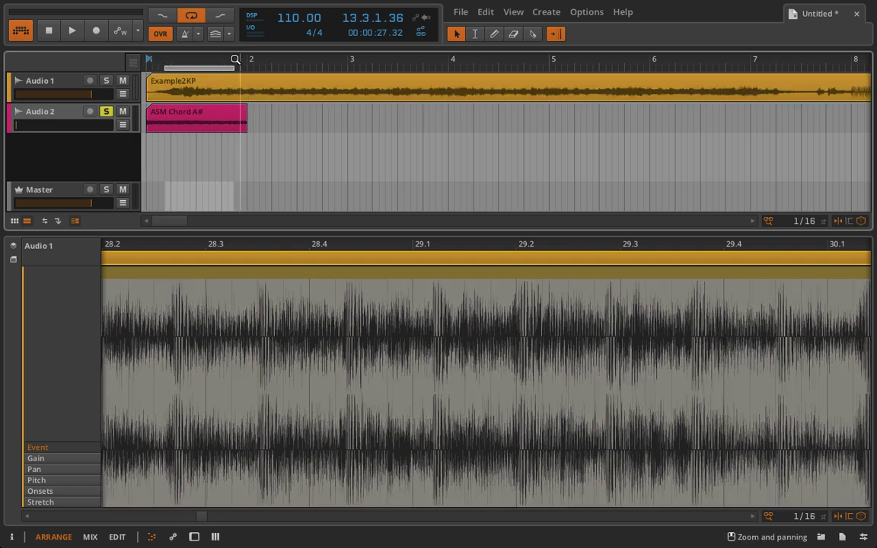
click(74, 32)
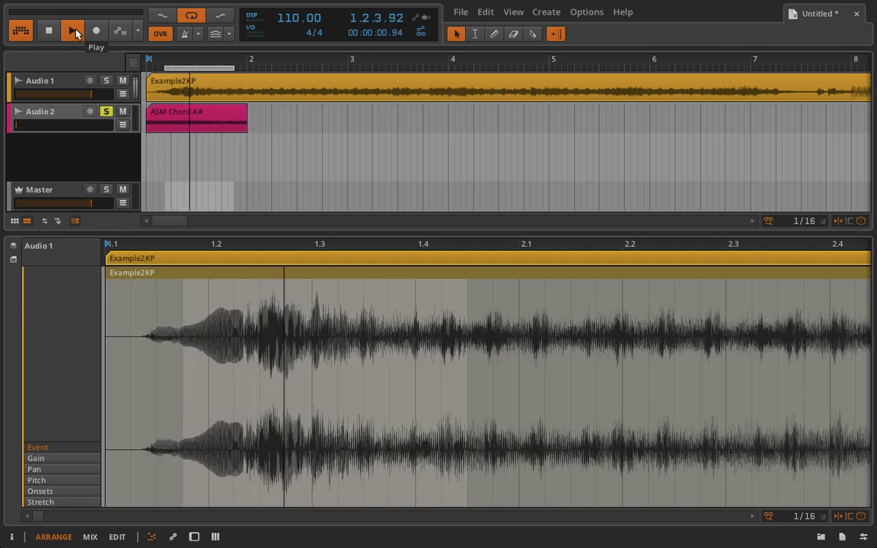
drag(20, 124, 93, 127)
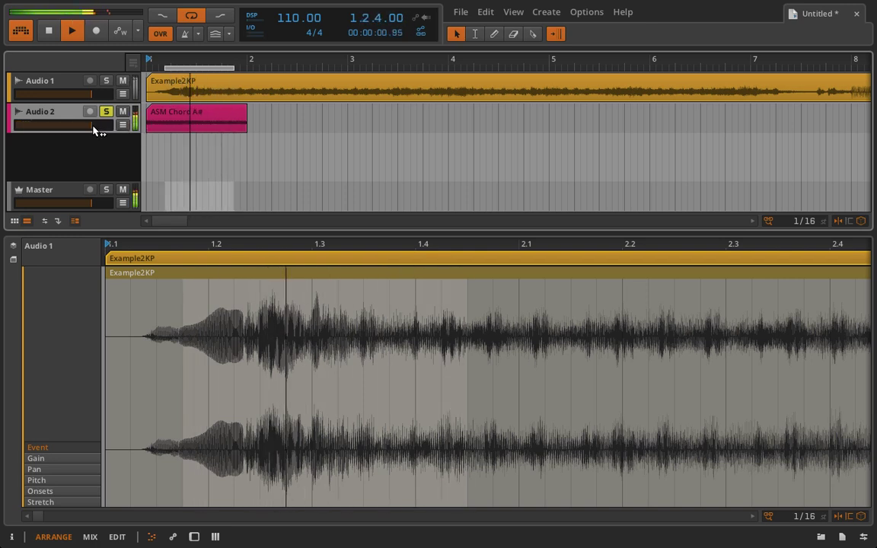
key(alt+2)
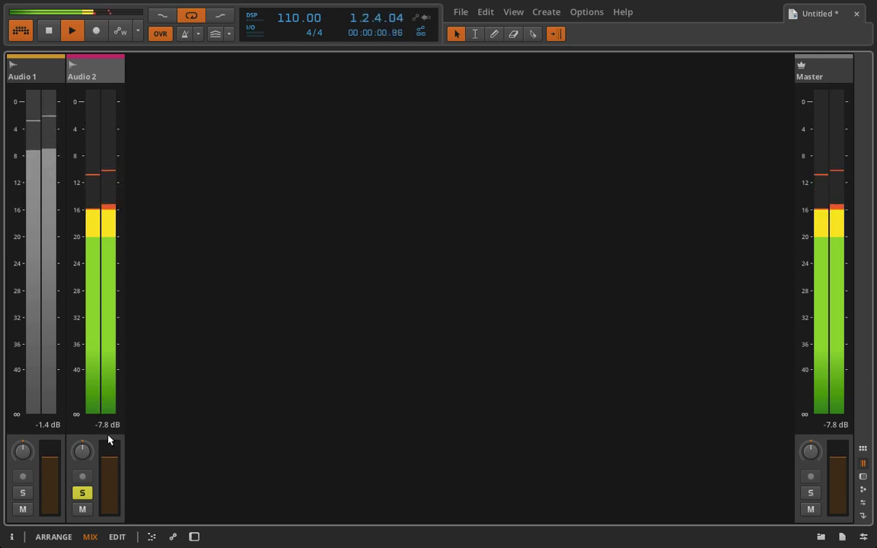
Step: Pull Audio 1's fader to the bottom and stop playback
drag(47, 466, 47, 518)
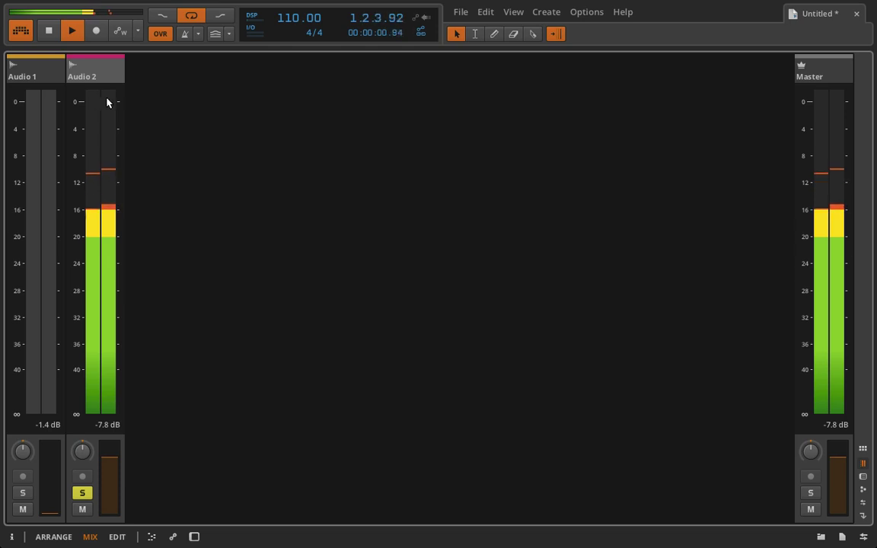
click(49, 30)
Step: Select Audio 2, add a Tool device to its chain, and set Amplitude to +36 dB
key(alt+1)
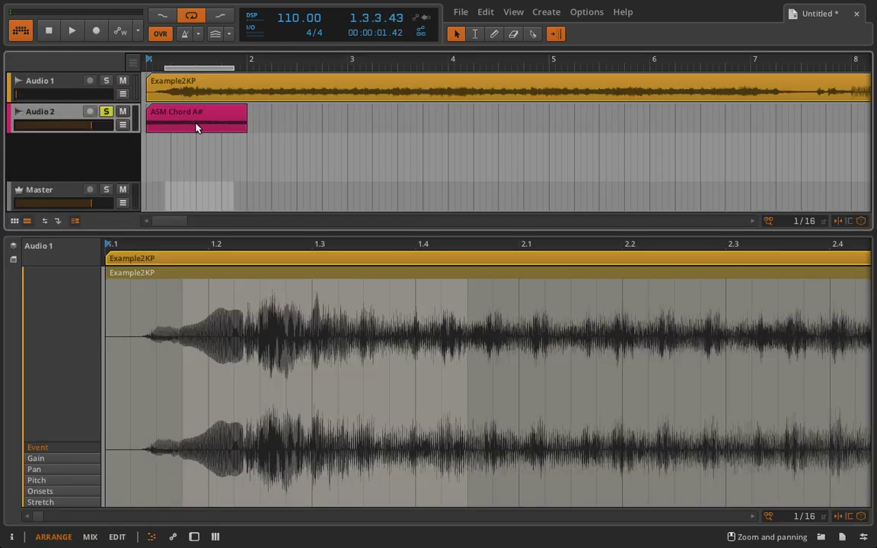
click(191, 114)
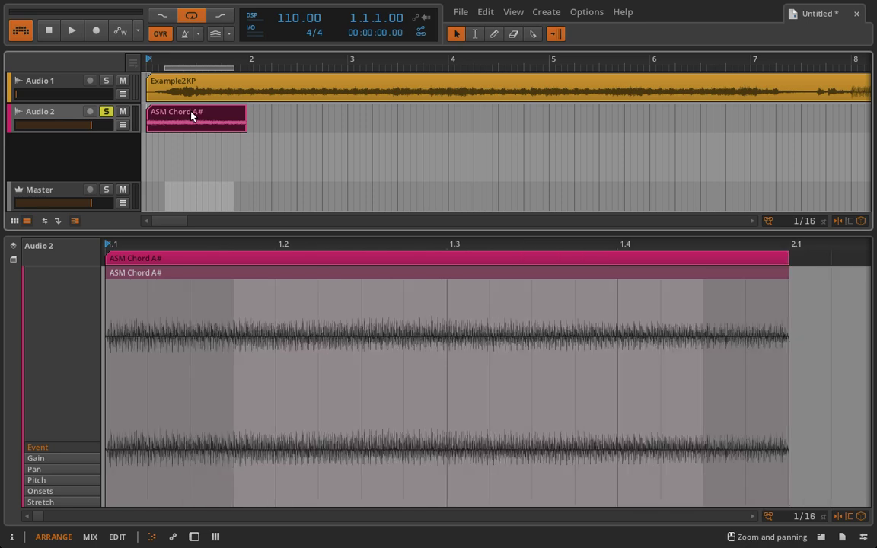
click(59, 113)
key(d)
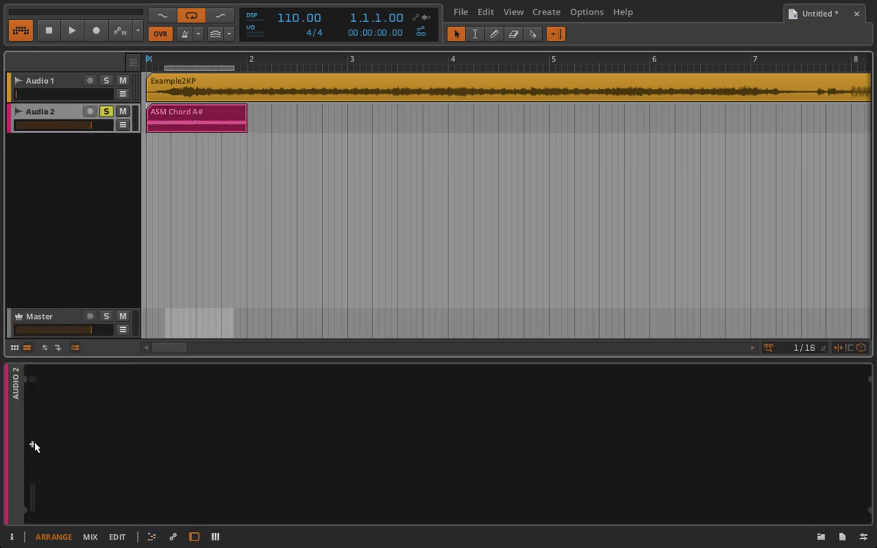
click(33, 446)
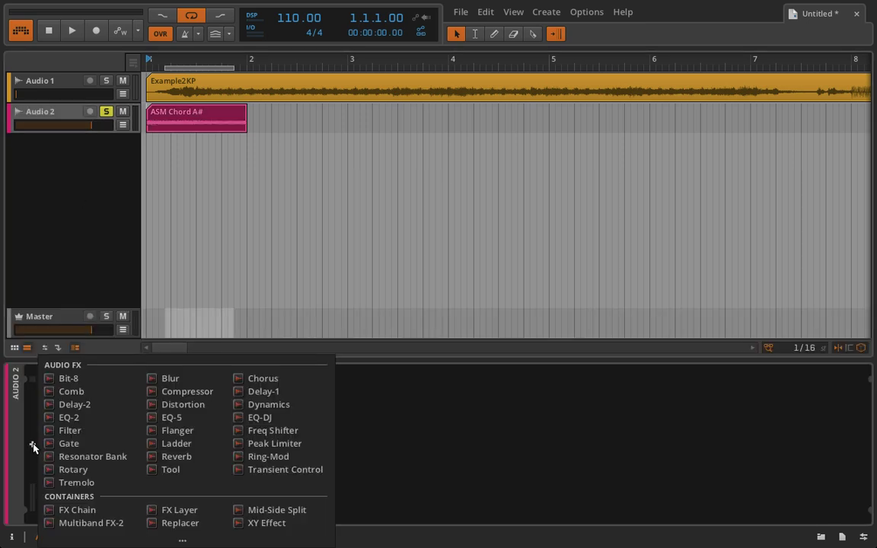
click(188, 473)
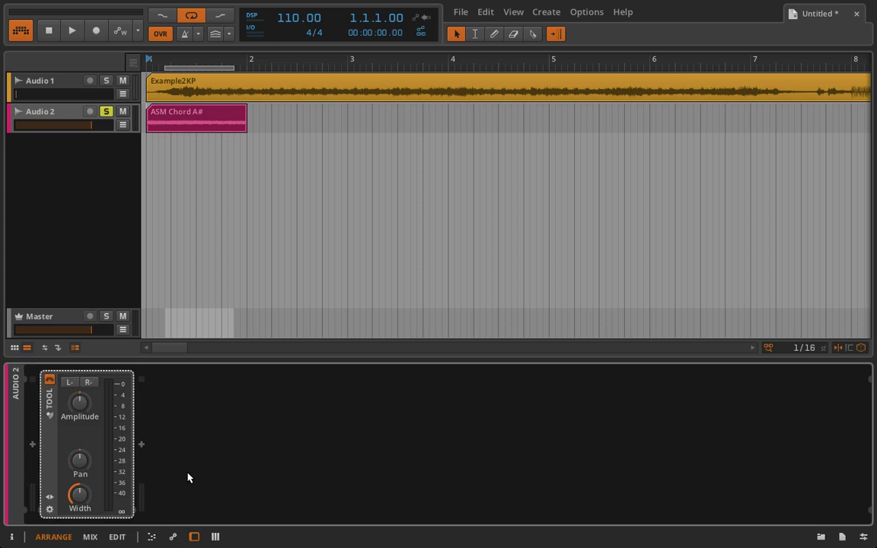
click(83, 404)
drag(83, 404, 80, 400)
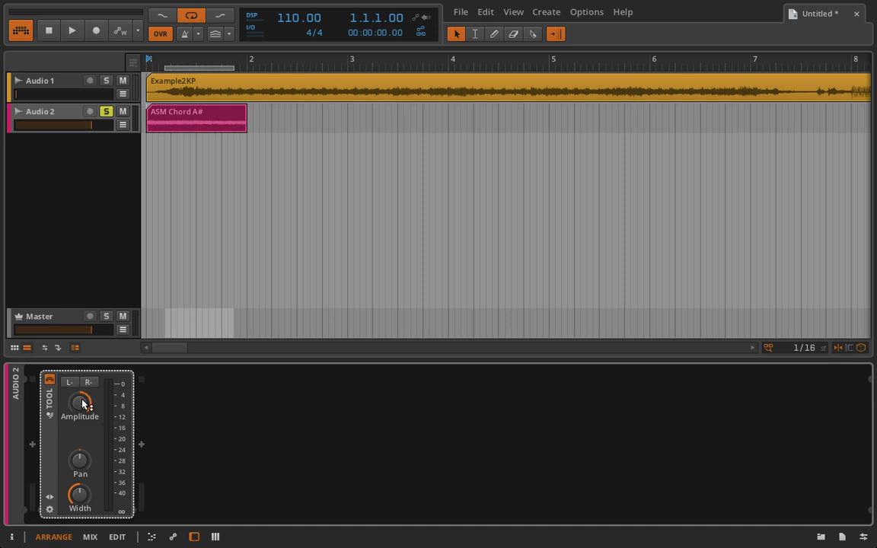
Step: Open the ASM Chord A# clip in the audio editor, enlarge the editor, and zoom its waveform
double_click(194, 116)
drag(228, 222, 268, 243)
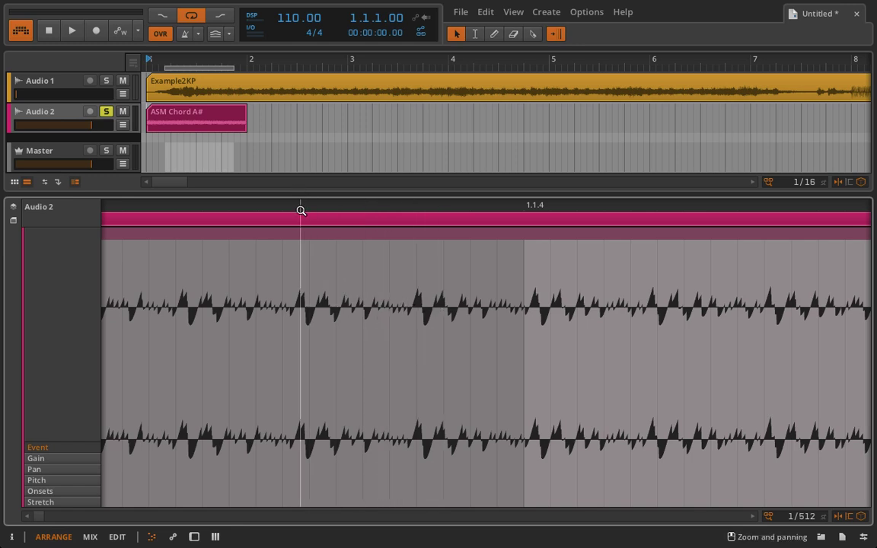
mouse_move(301, 210)
mouse_down()
mouse_move(314, 223)
mouse_move(310, 203)
mouse_move(302, 196)
mouse_move(295, 207)
mouse_move(292, 198)
mouse_up()
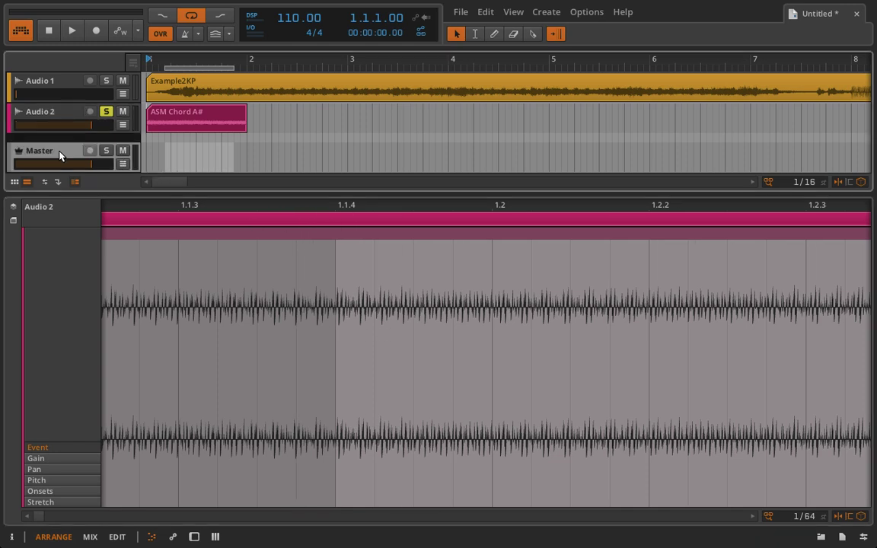
Step: Bounce the ASM Chord A# clip post-fader to a new Audio 3 track as ASM Chord A#-bounce-1
click(165, 121)
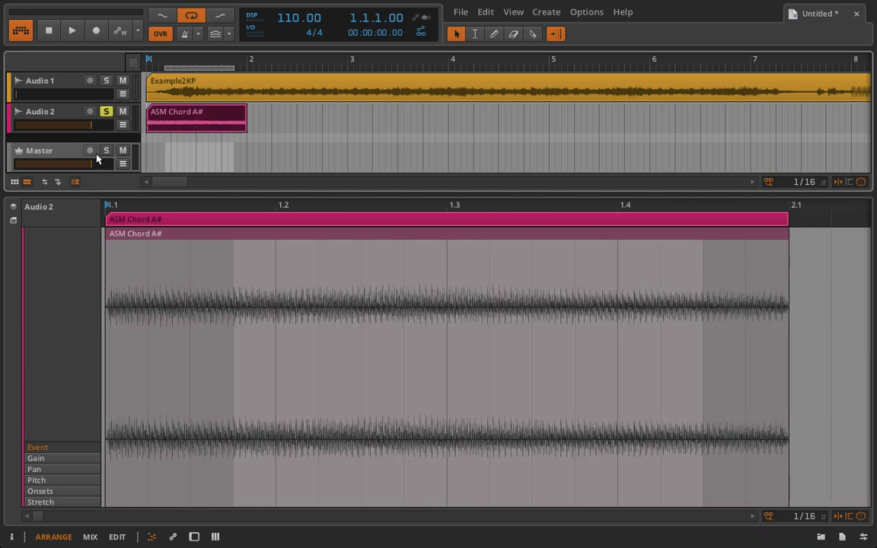
right_click(174, 127)
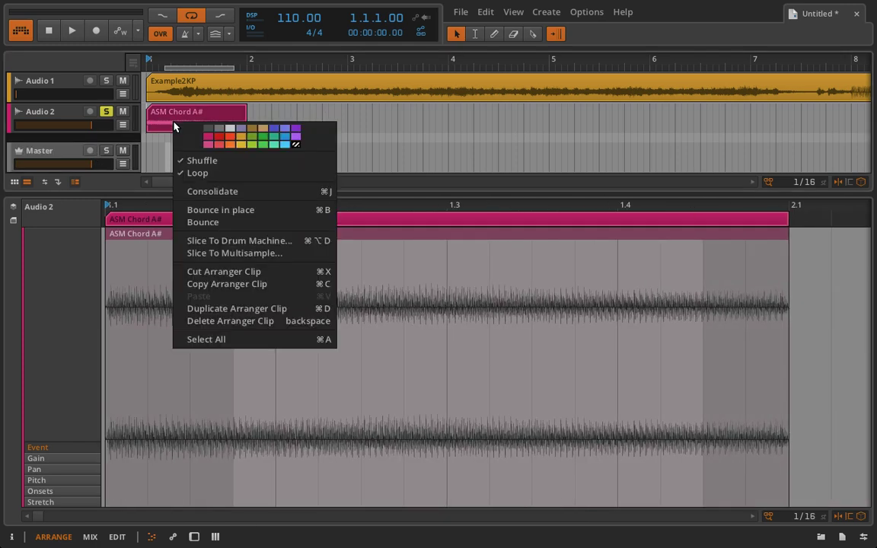
click(242, 222)
click(446, 234)
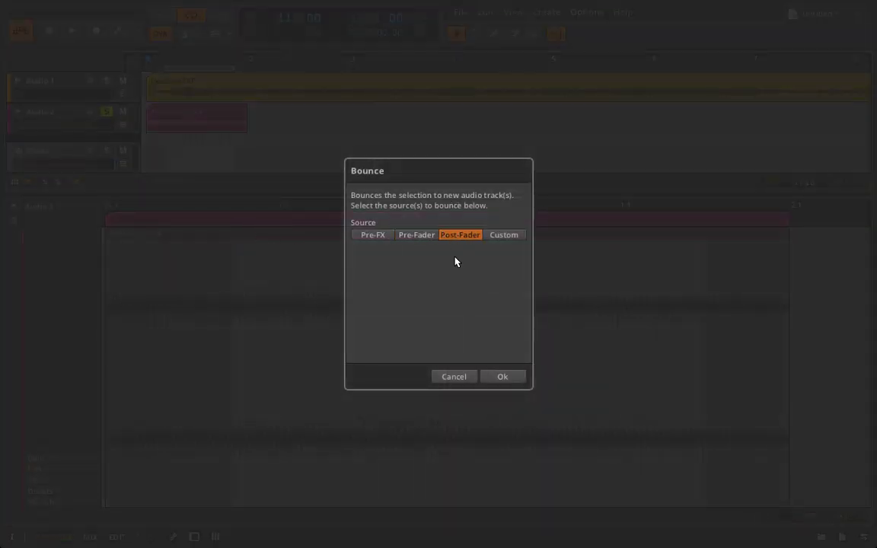
click(498, 376)
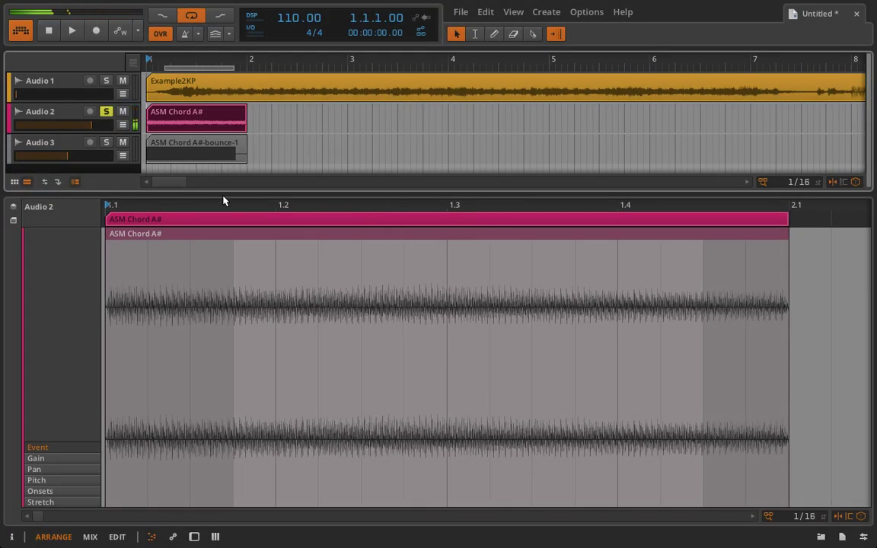
Step: Zoom in on the bounced clip's waveform to inspect its squared-off clipping, then zoom back out
click(166, 153)
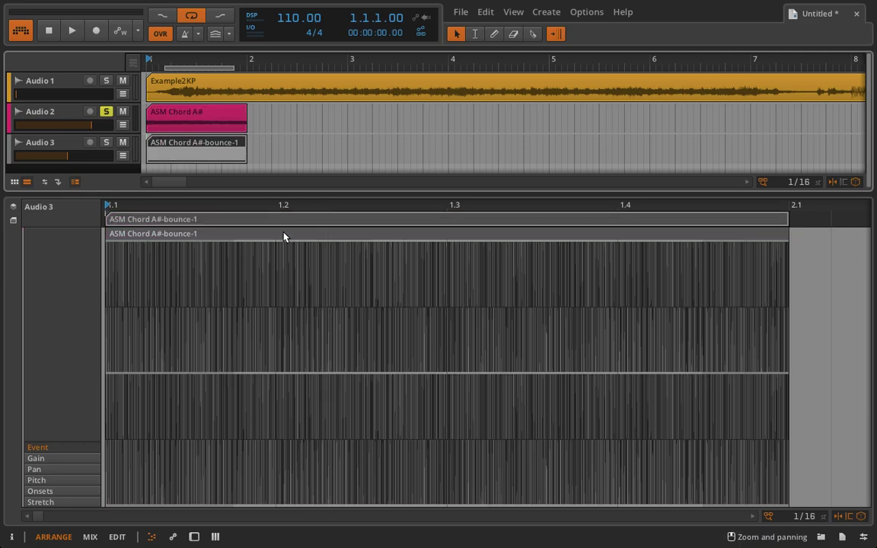
drag(225, 207, 228, 242)
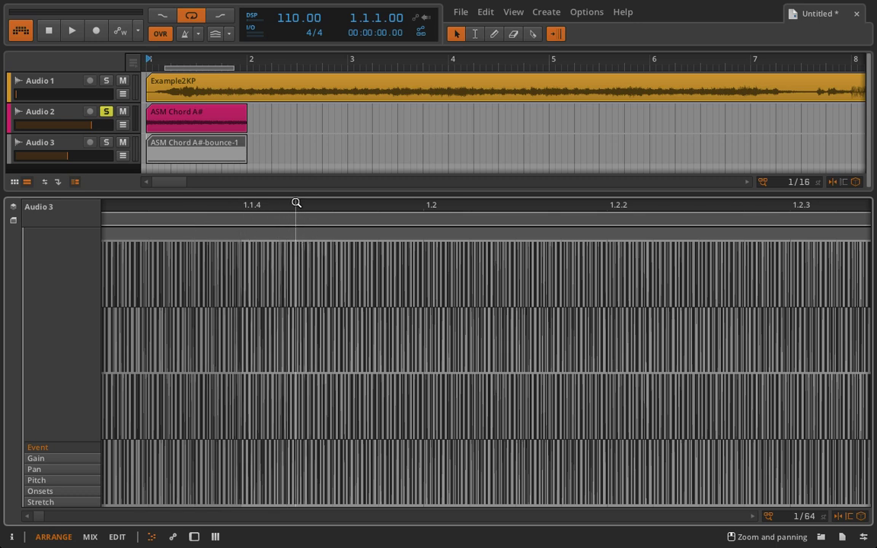
drag(295, 203, 264, 252)
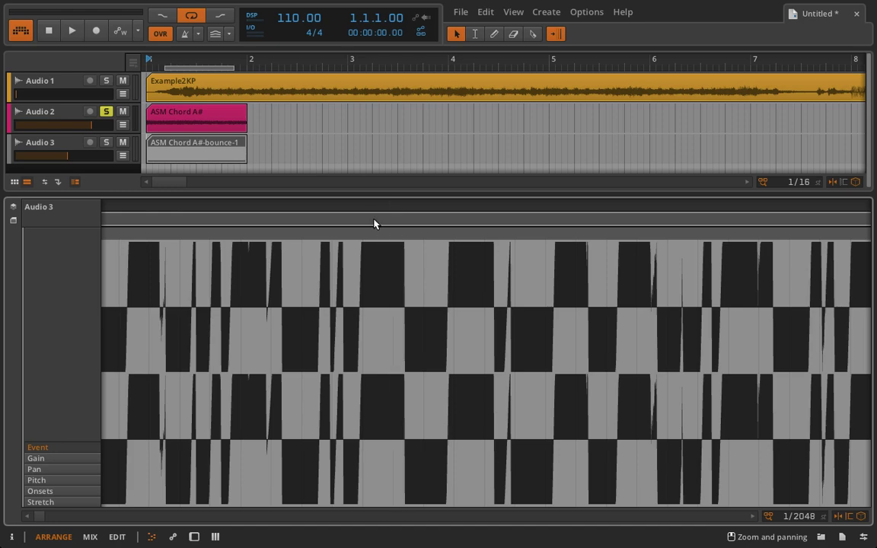
drag(347, 203, 262, 205)
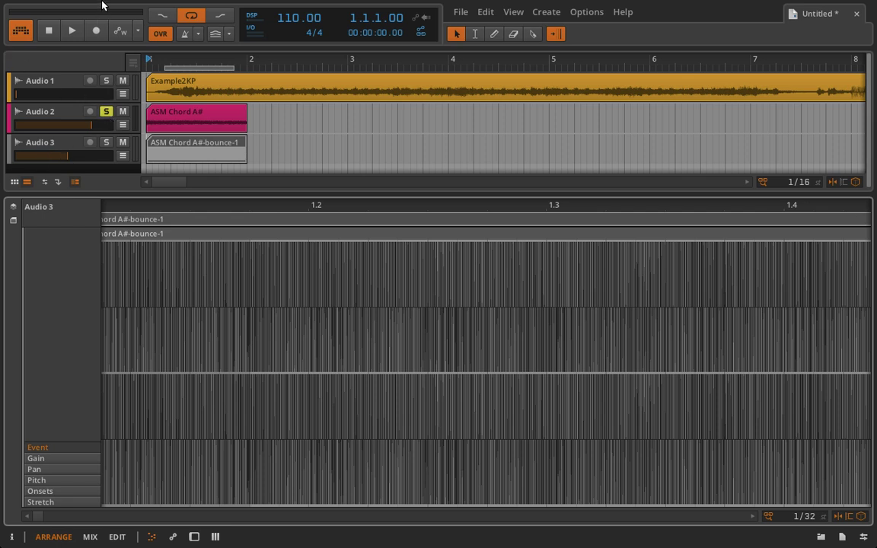
Step: Briefly audition the bounce, then bring back Audio 2's Tool device chain
click(73, 31)
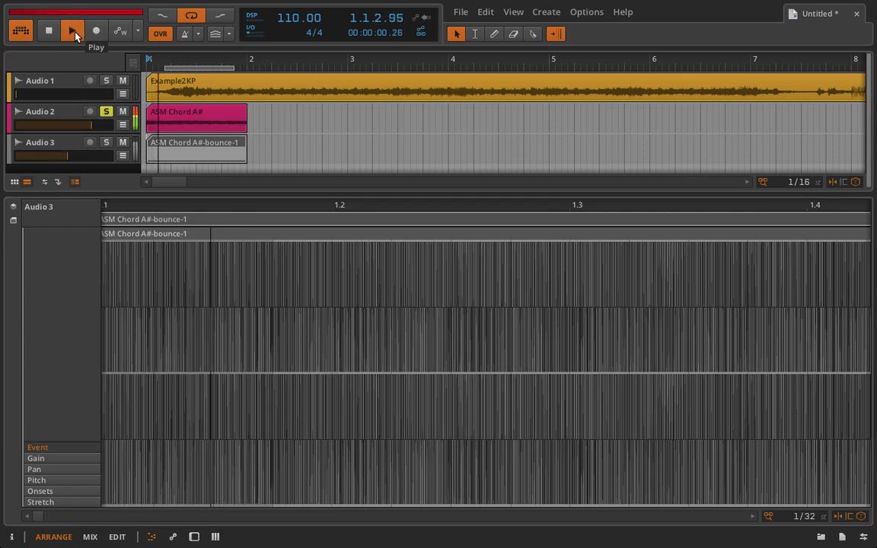
click(73, 32)
click(179, 114)
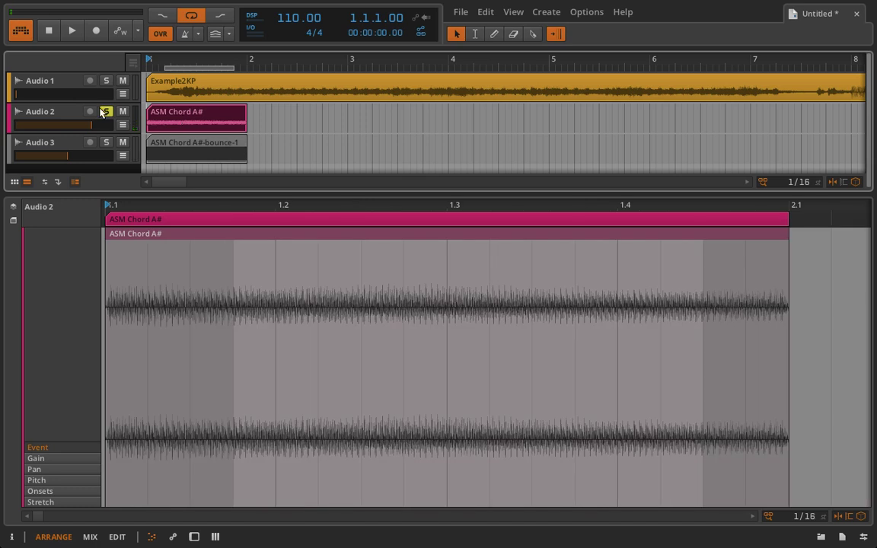
double_click(62, 108)
Step: Reset the Tool's Amplitude gain, bypass the Tool on Audio 2, and start playback
double_click(85, 413)
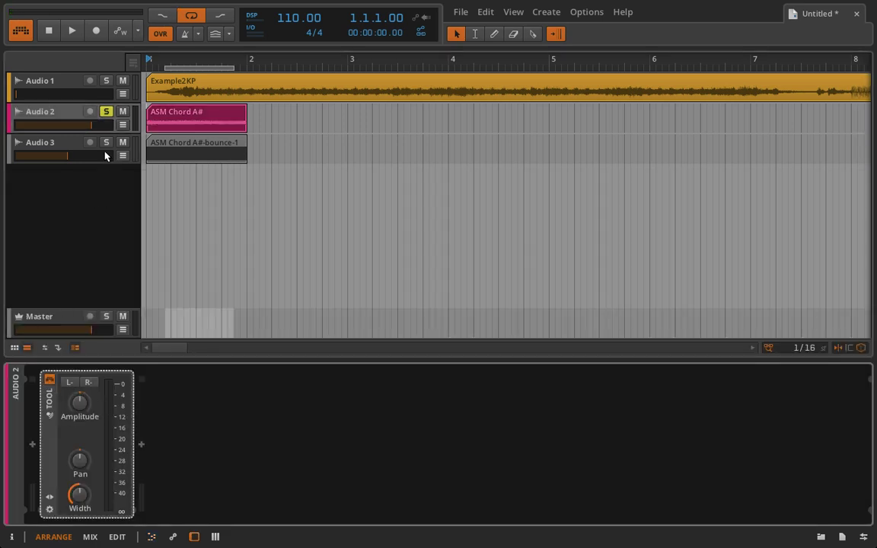
click(50, 380)
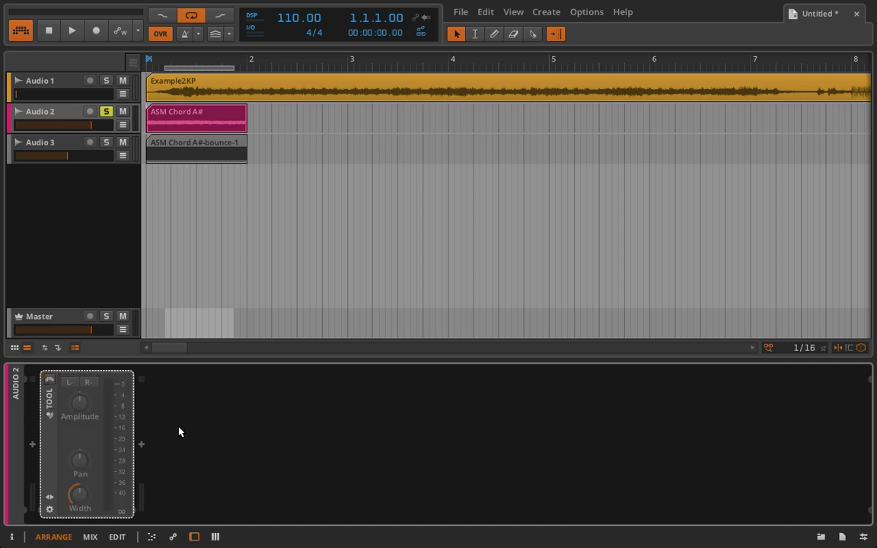
click(72, 33)
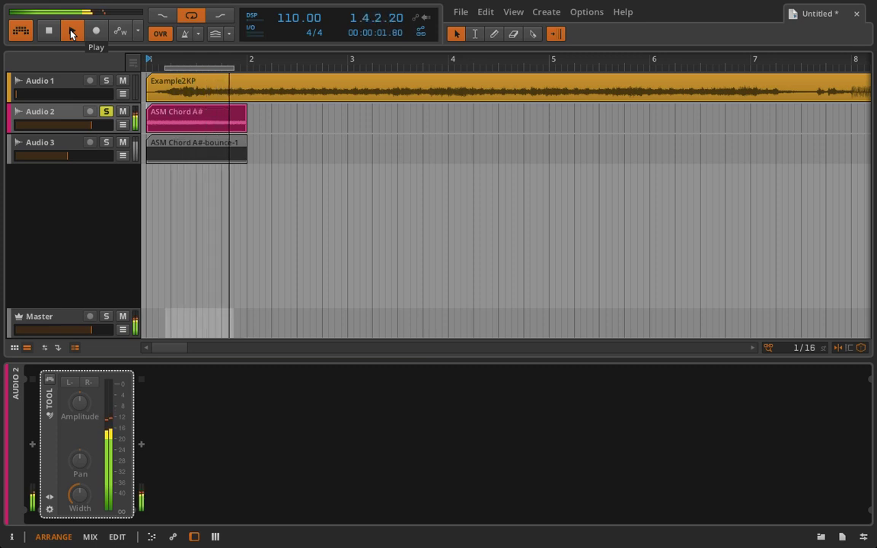
Step: Solo Audio 3, play its bounce, and open ASM Chord A#-bounce-1 in the audio editor
click(122, 112)
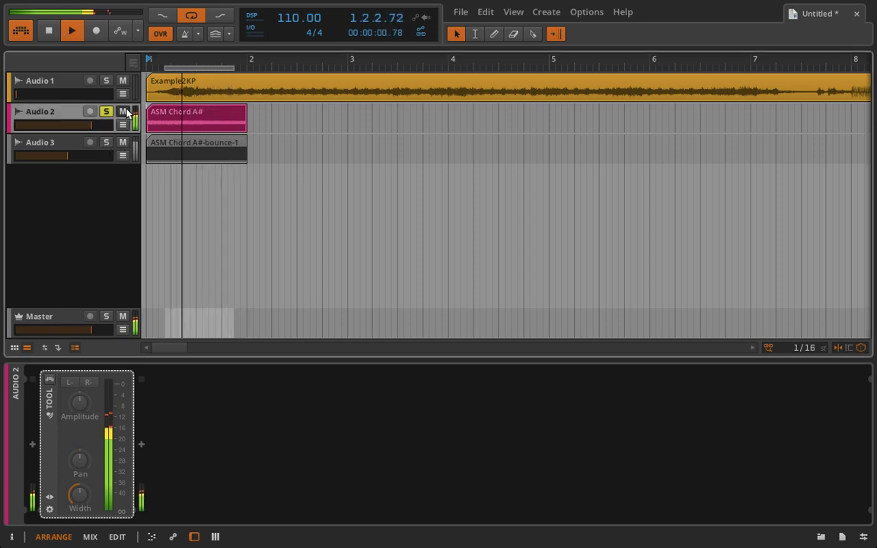
click(106, 143)
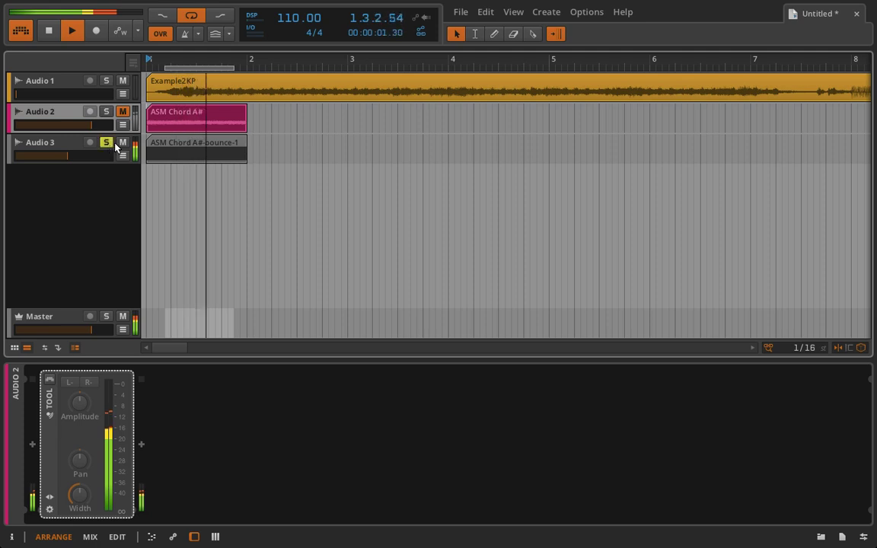
click(122, 143)
click(123, 112)
click(49, 30)
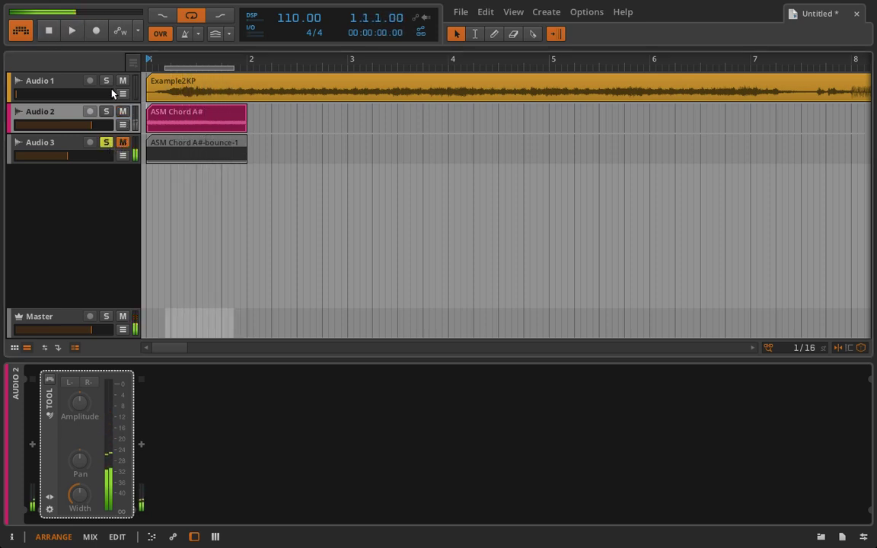
click(124, 141)
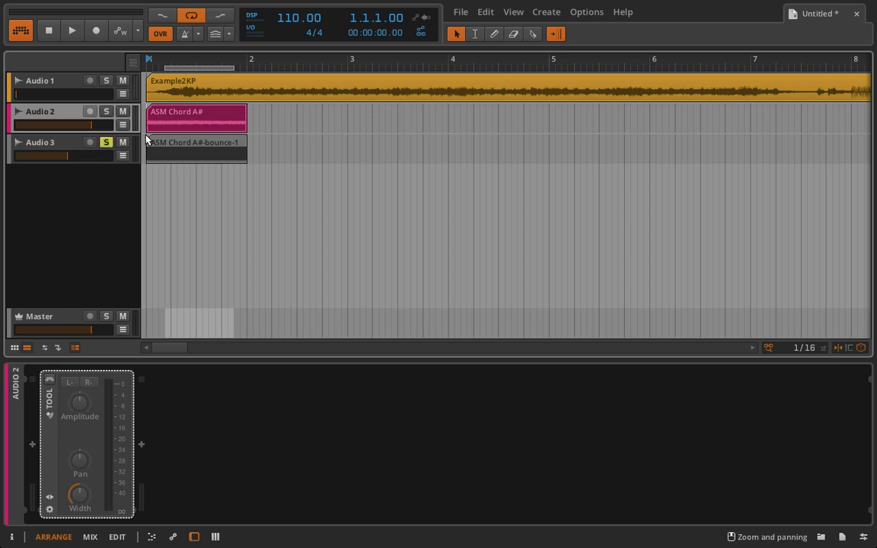
click(72, 32)
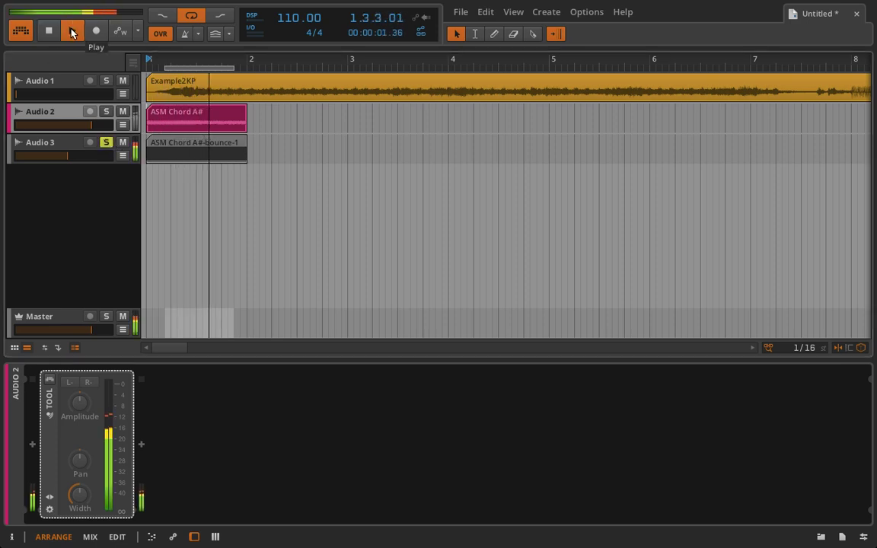
double_click(156, 153)
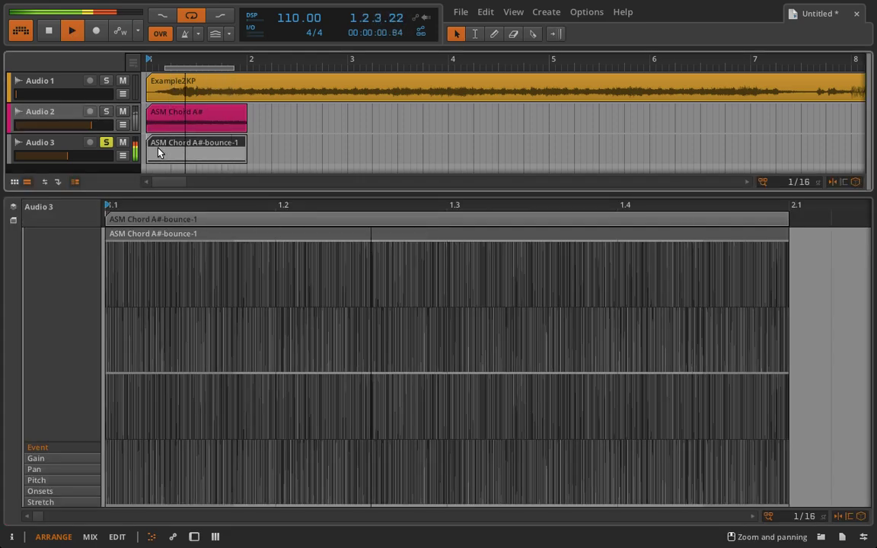
Step: In the mixer, lower Audio 3's volume fader to about -30.6 dB during playback
key(alt+2)
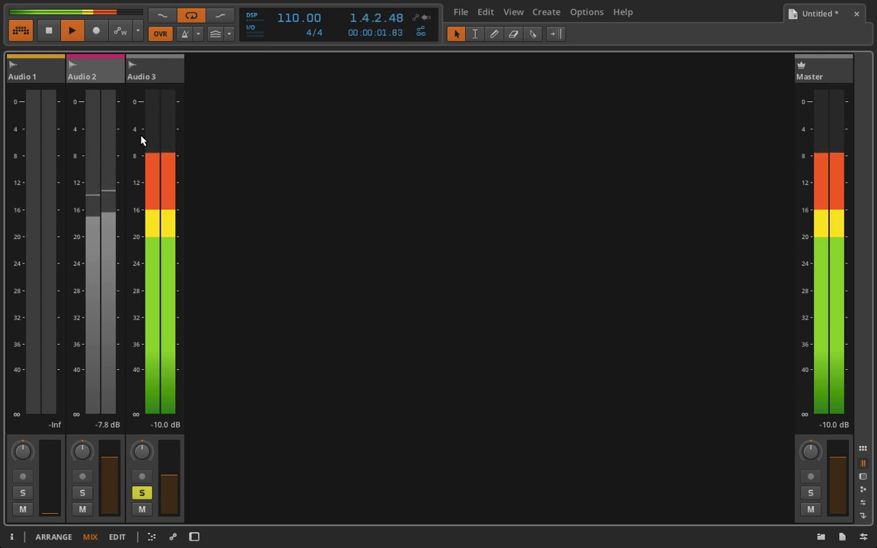
click(49, 29)
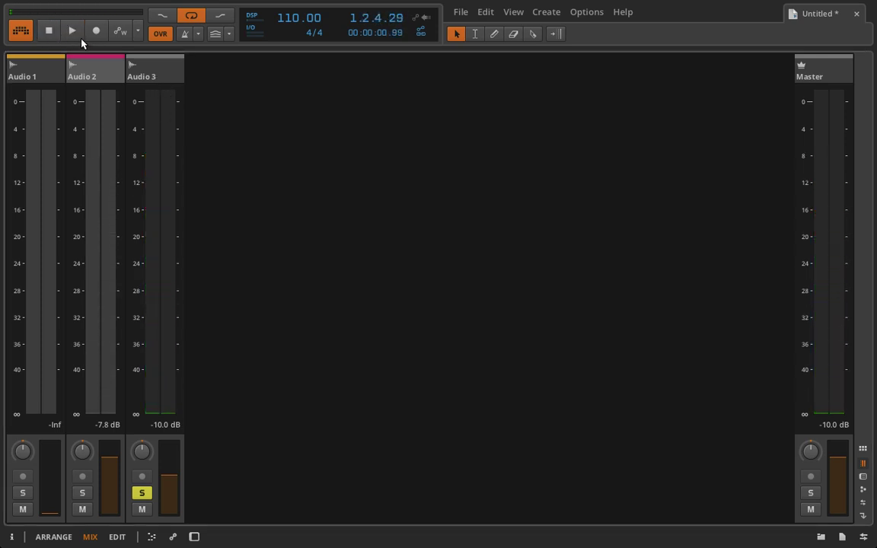
drag(170, 468, 172, 474)
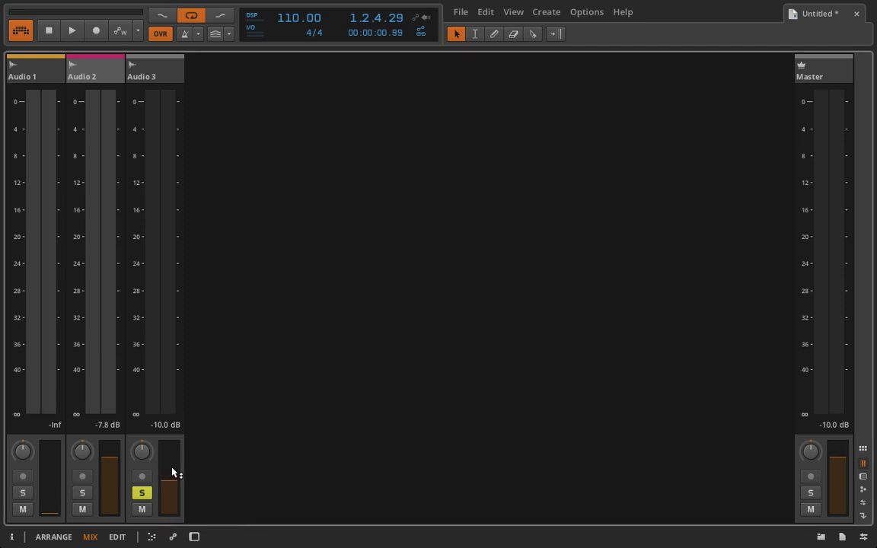
key(alt+1)
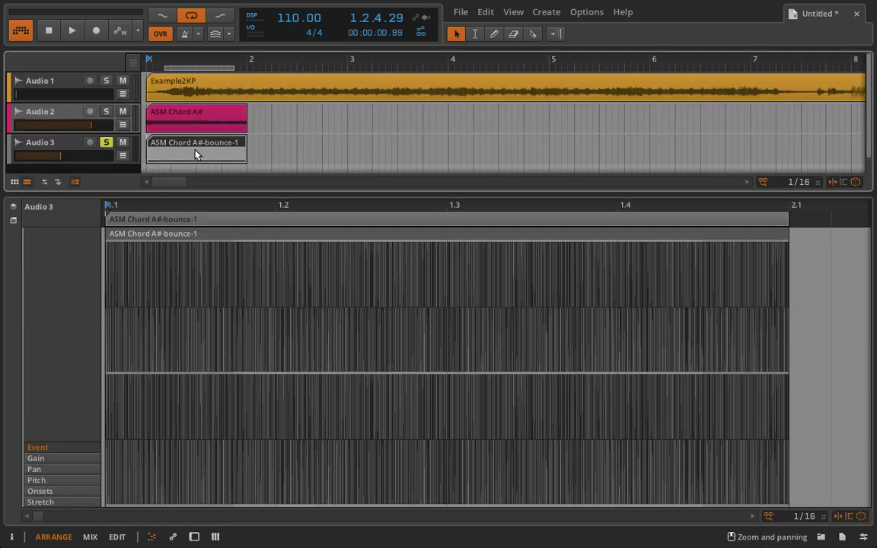
key(alt+2)
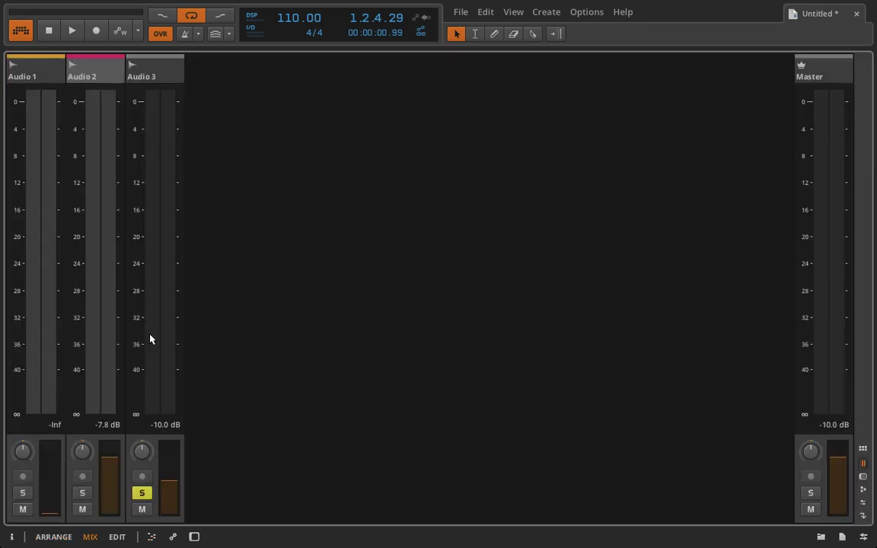
click(75, 31)
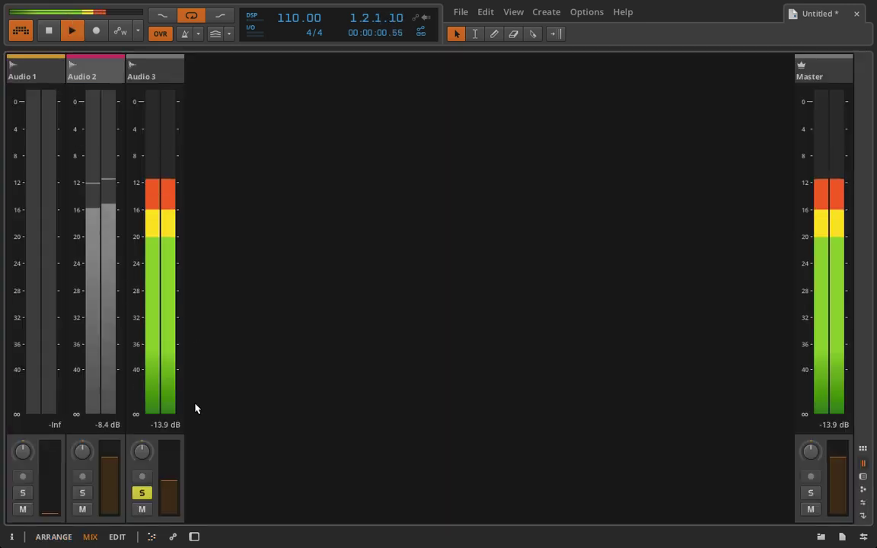
drag(170, 491, 169, 494)
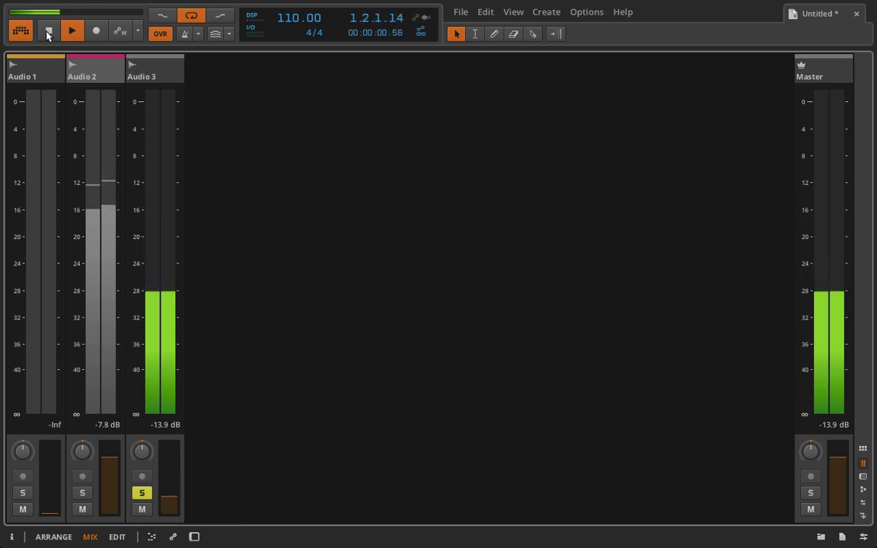
Step: Solo Audio 2 instead of Audio 3, play it briefly, then clear all solos
click(49, 31)
click(84, 496)
click(143, 495)
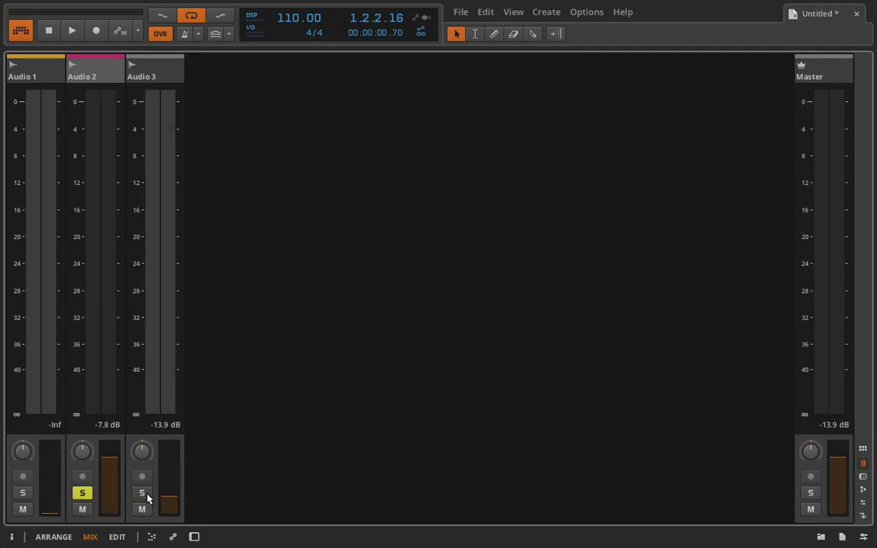
key(space)
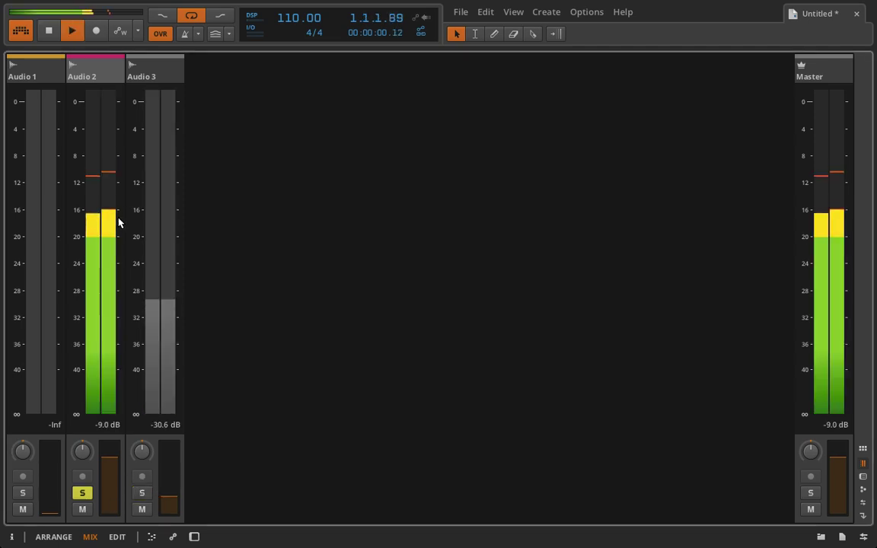
key(space)
click(85, 494)
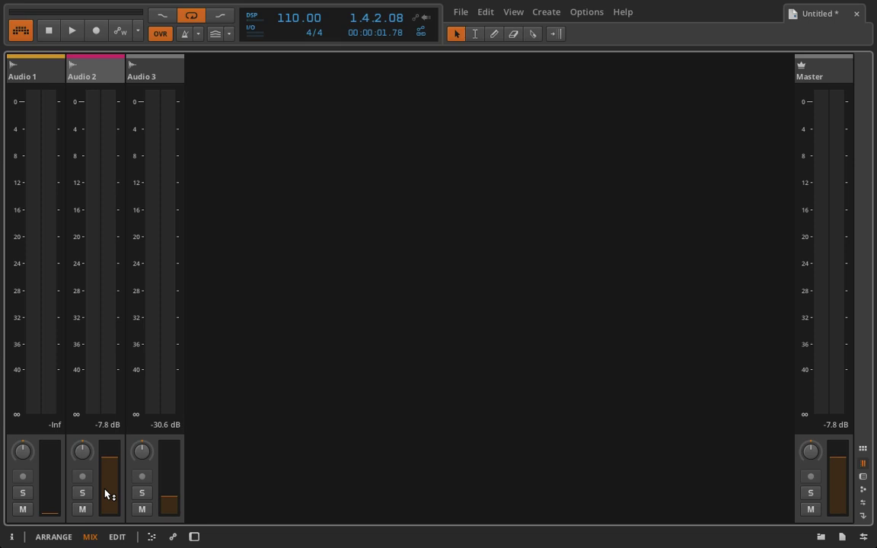
Step: Switch to the arrangement with Alt+1, then back to the mixer with Alt+2
key(alt+1)
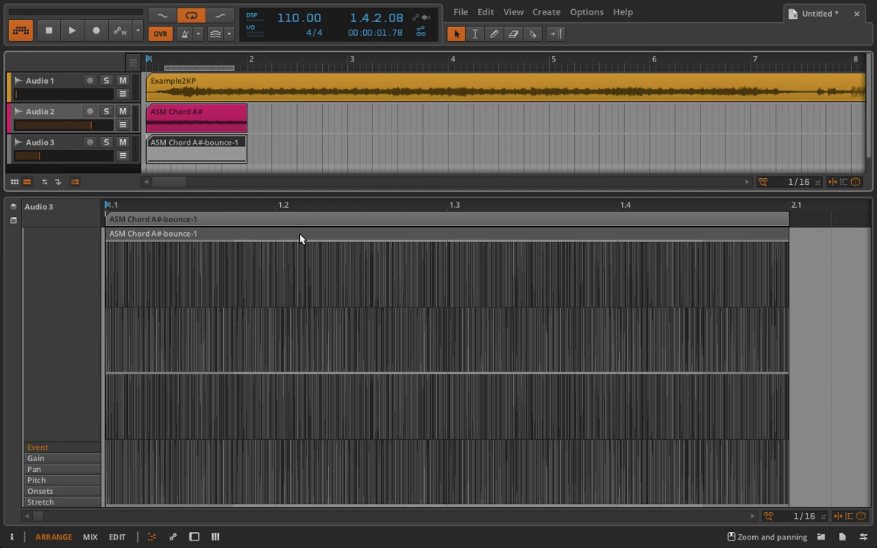
key(alt+2)
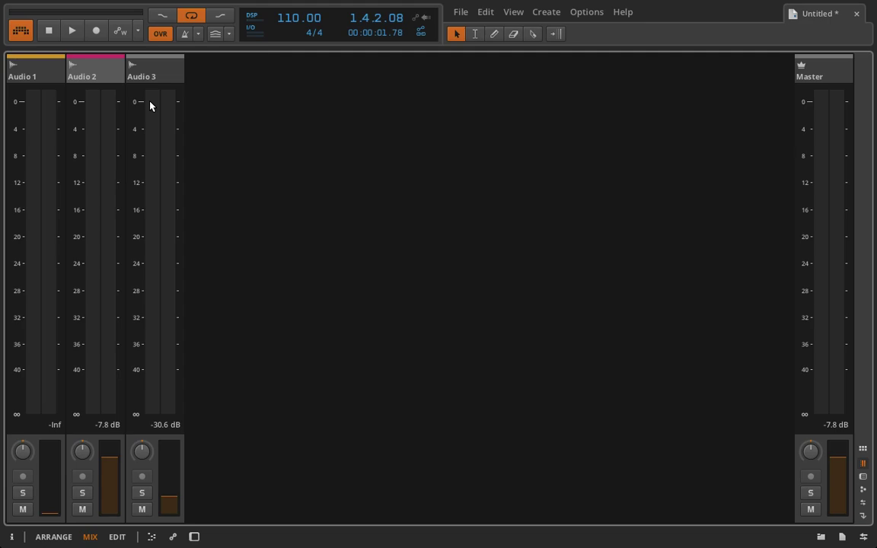
Step: Return to the arrangement and zoom the bounce clip's editor out to show bars 2 to 4
key(alt+1)
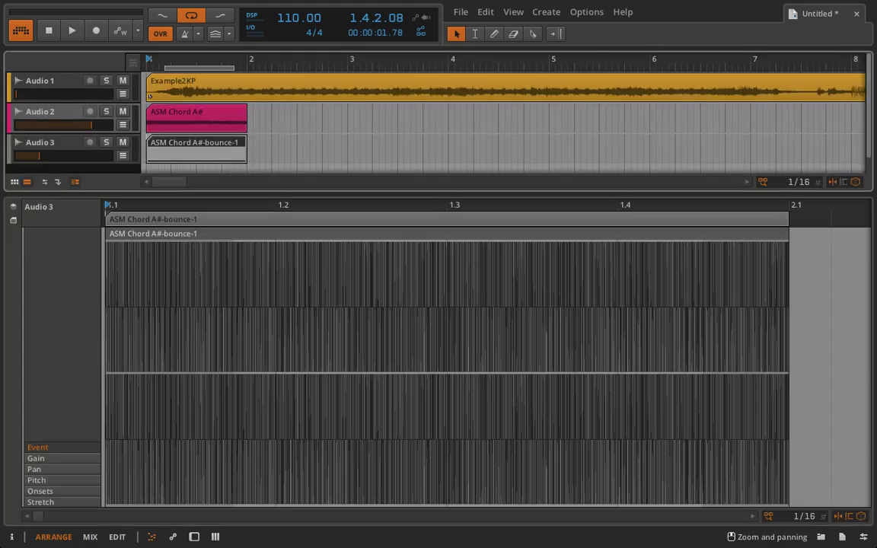
drag(205, 204, 258, 221)
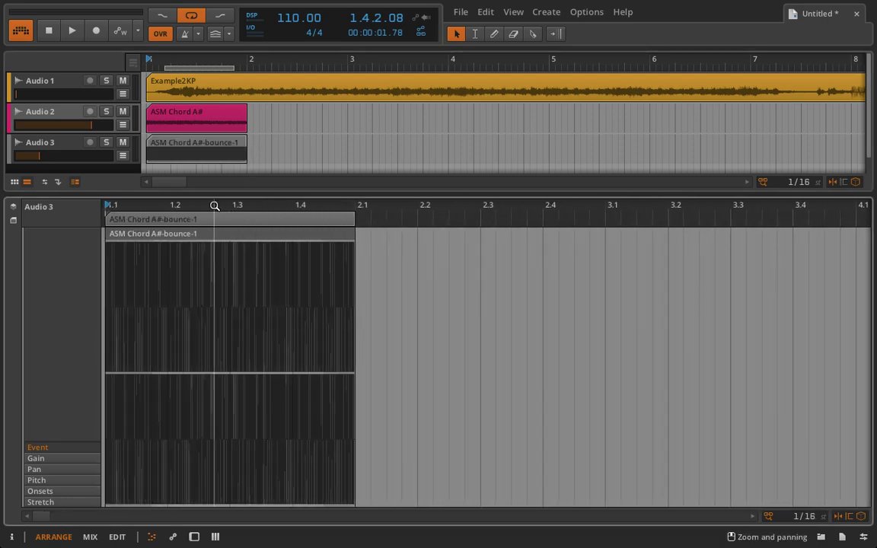